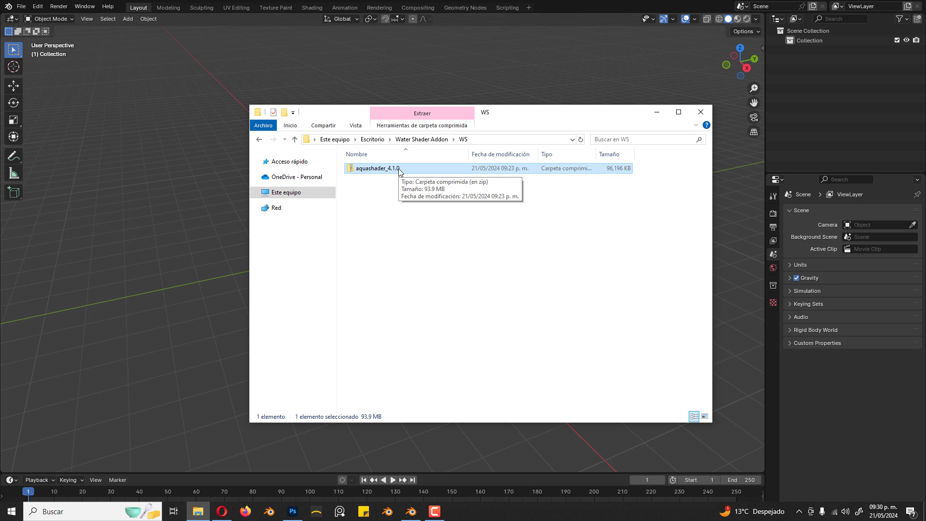
- Install the add-on from aquashader_4.1.0.zip and enable AquaShader in the preferences
left_click(203, 83)
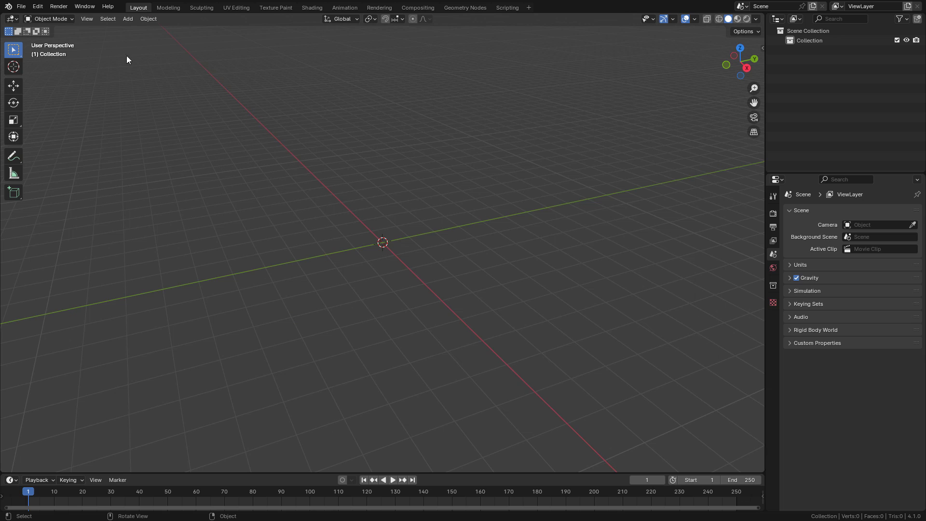
left_click(37, 9)
left_click(65, 128)
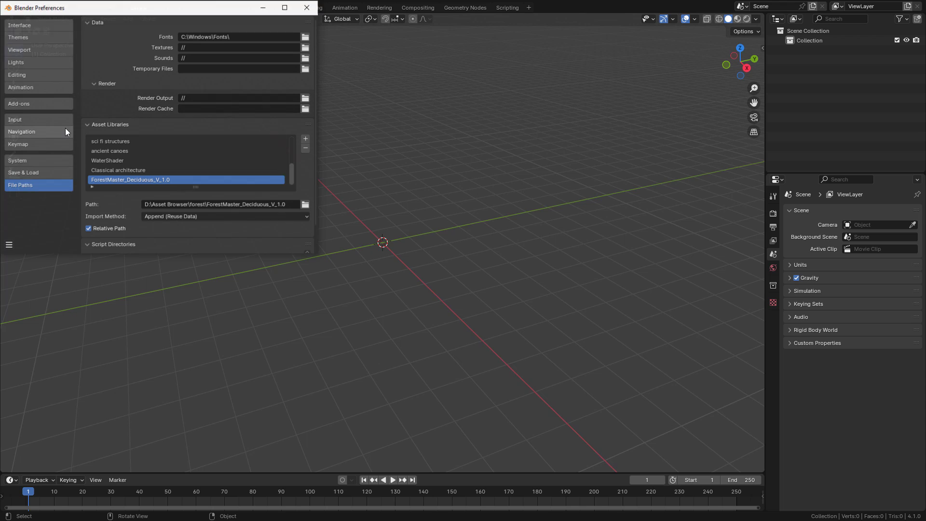
left_click(31, 103)
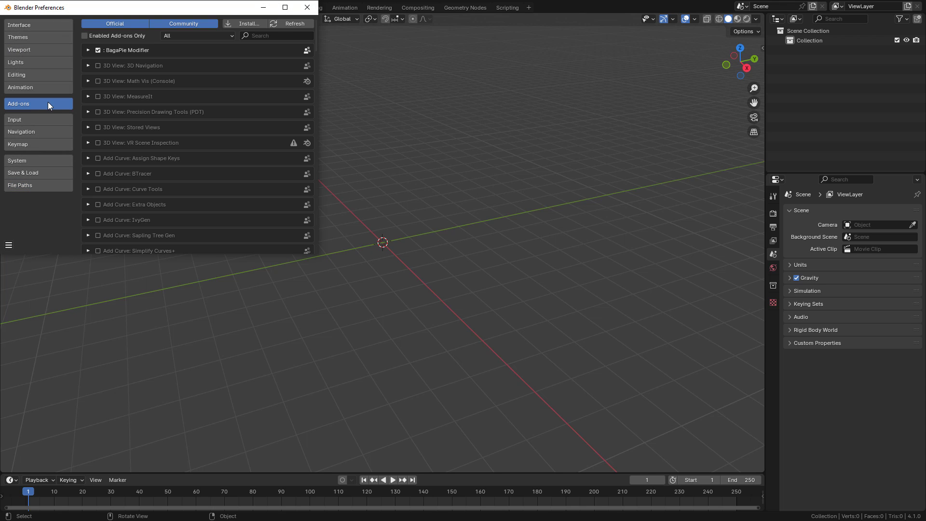
left_click(247, 23)
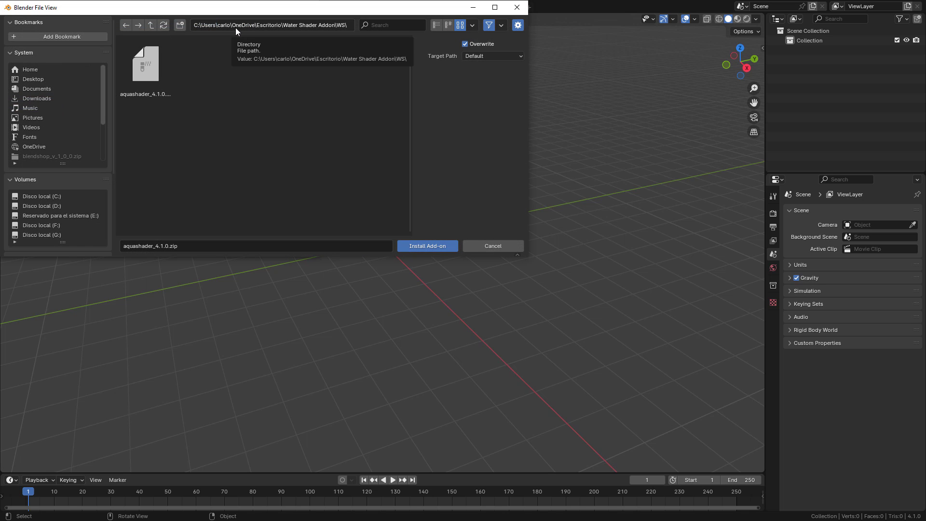
left_click(148, 76)
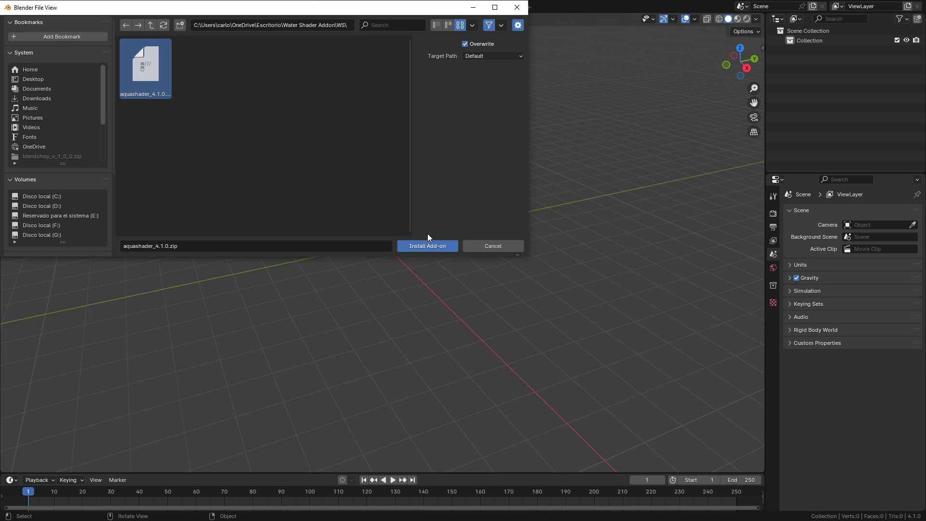
left_click(427, 246)
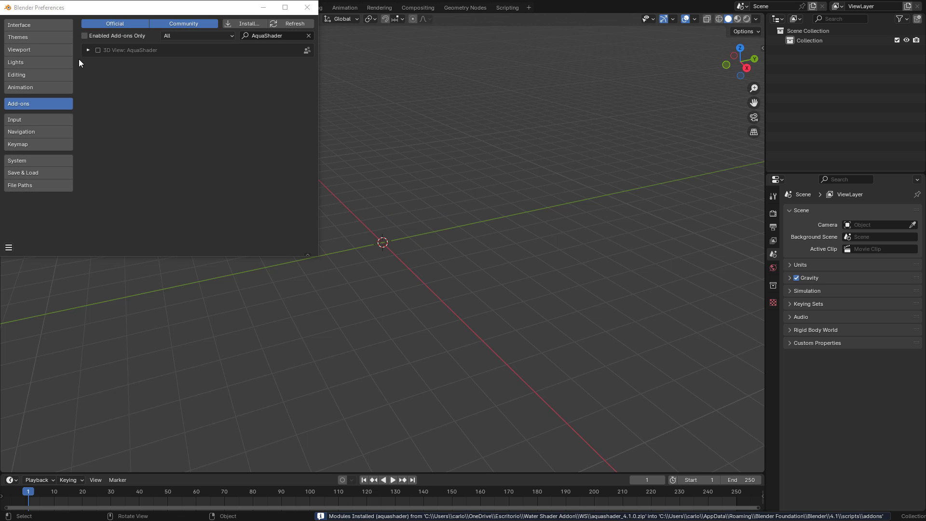
left_click(97, 51)
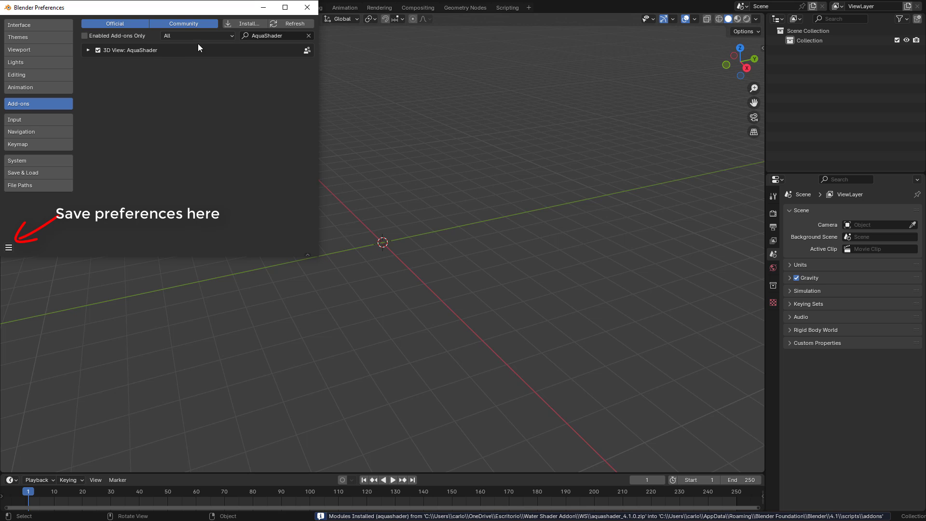
left_click(306, 7)
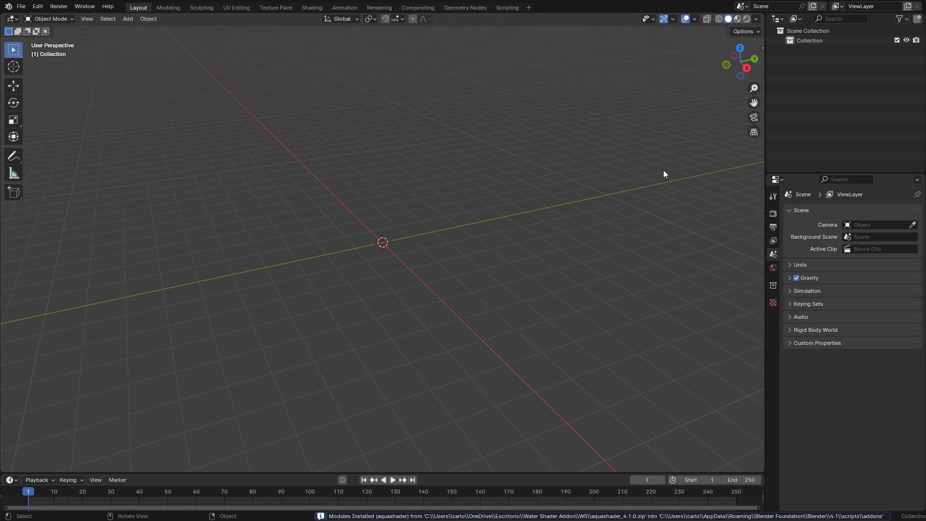
- Add a water cube to the scene with the AquaShader add-on and deselect everything
key("n")
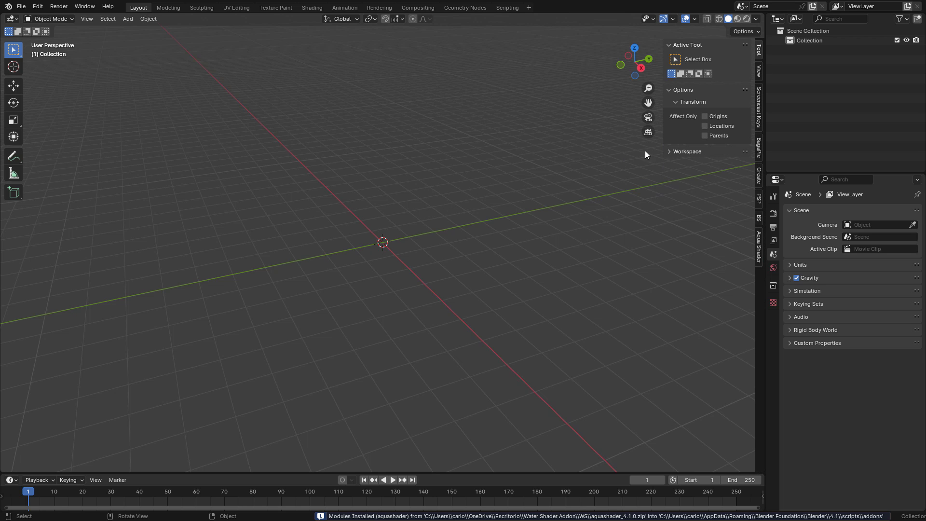
left_click(760, 248)
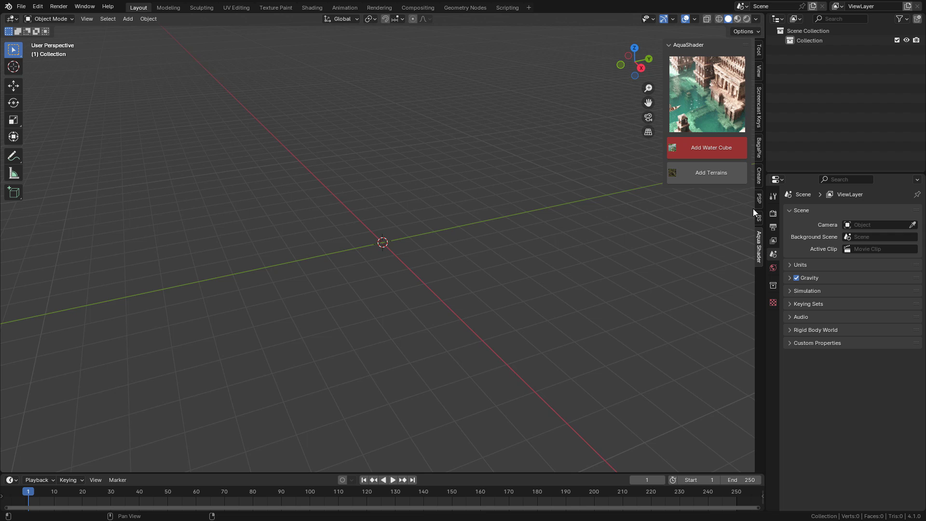
left_click(712, 149)
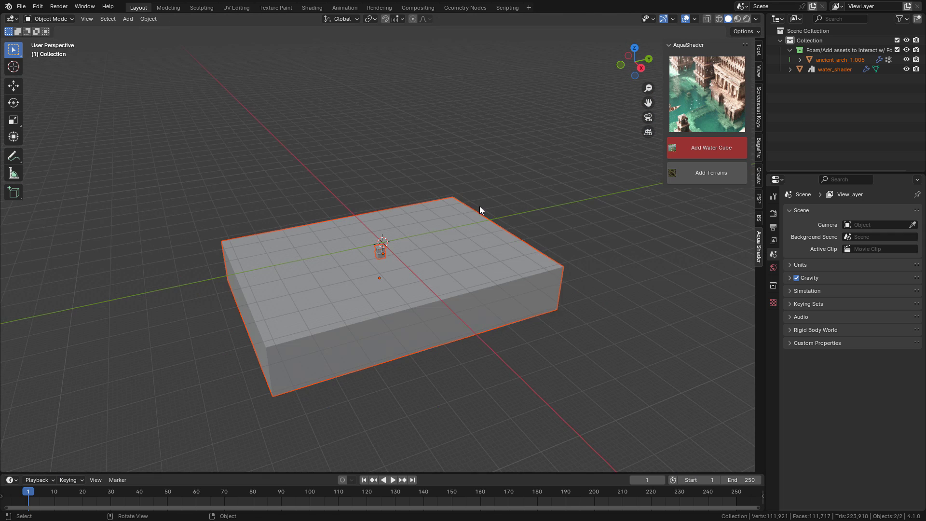
middle_click_drag(479, 206, 510, 96, "shift")
scroll(440, 181, "up", 4)
left_click(510, 96)
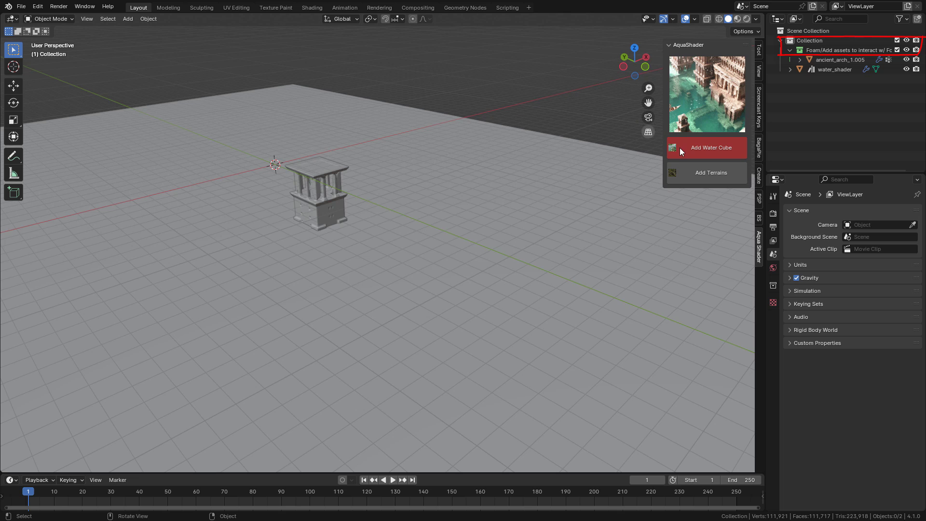
- Set the render engine to Cycles and its device to GPU Compute
left_click(774, 214)
left_click(866, 212)
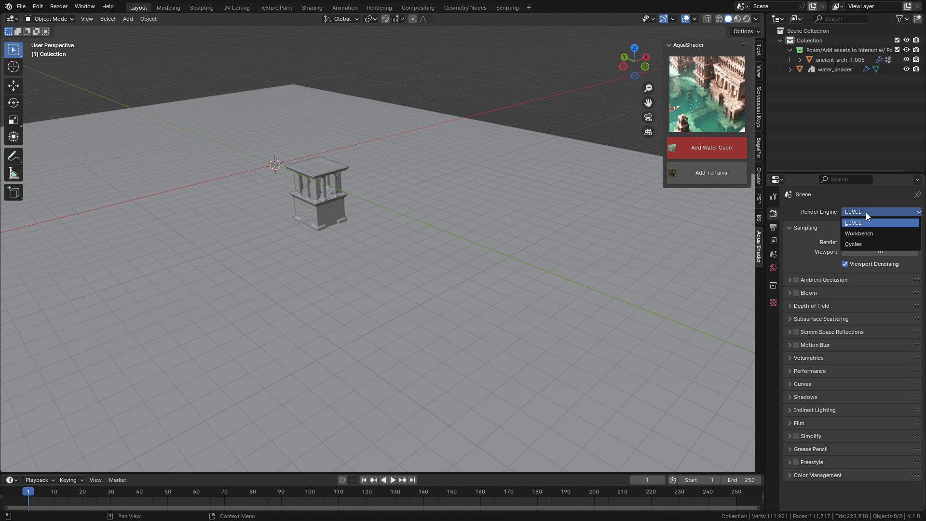
left_click(863, 244)
left_click(860, 236)
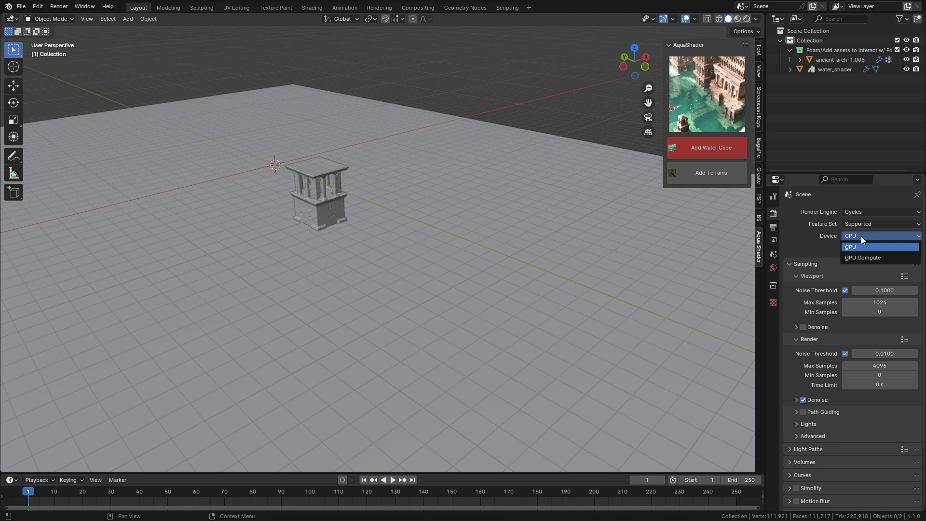
left_click(861, 257)
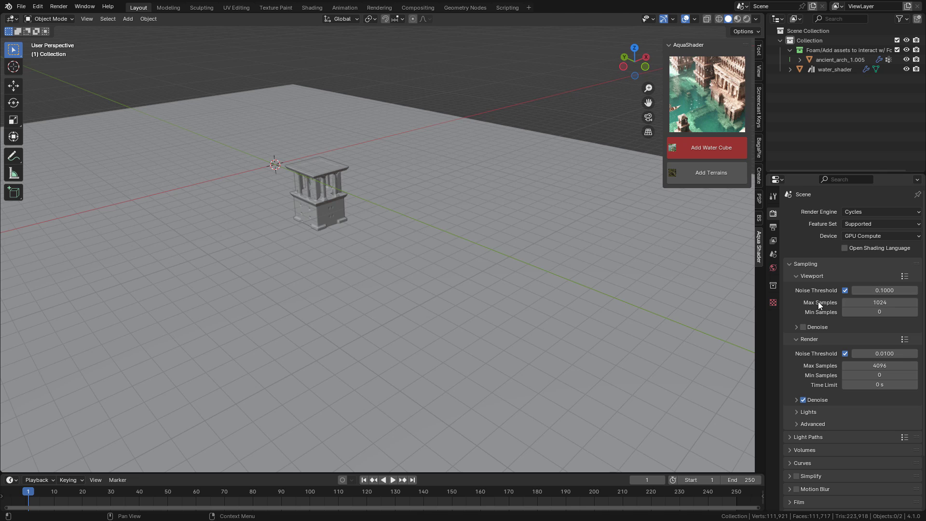
- Set the viewport max samples to 32 with denoising enabled, and show the viewport in rendered shading
left_click(875, 302)
type("32")
key("Return")
left_click(804, 328)
left_click(750, 19)
middle_click_drag(449, 109, 469, 90, "shift")
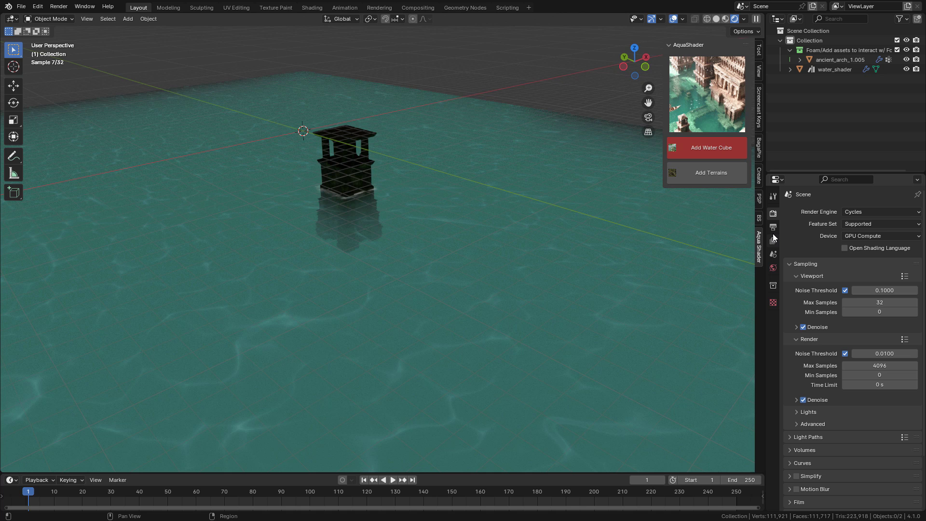
- Use an environment texture with the forest.exr image as the world background colour
left_click(773, 270)
left_click(842, 273)
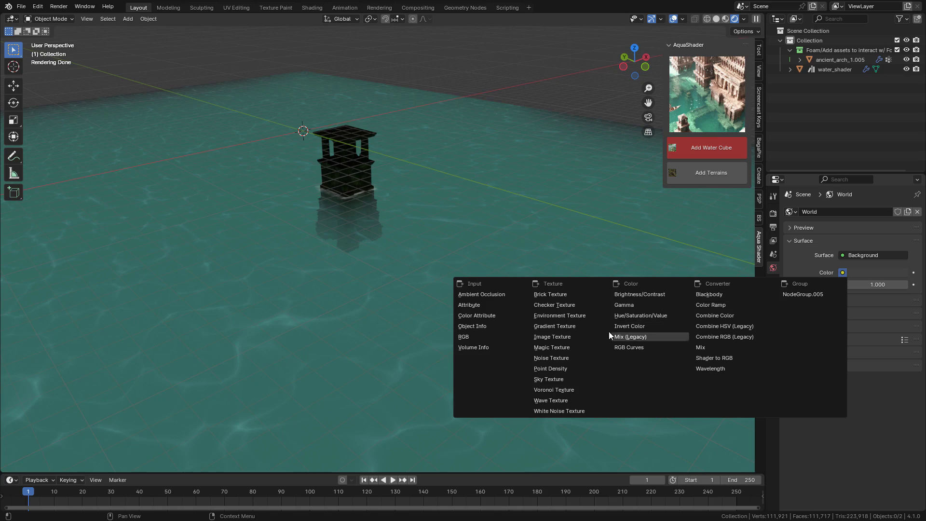
left_click(566, 315)
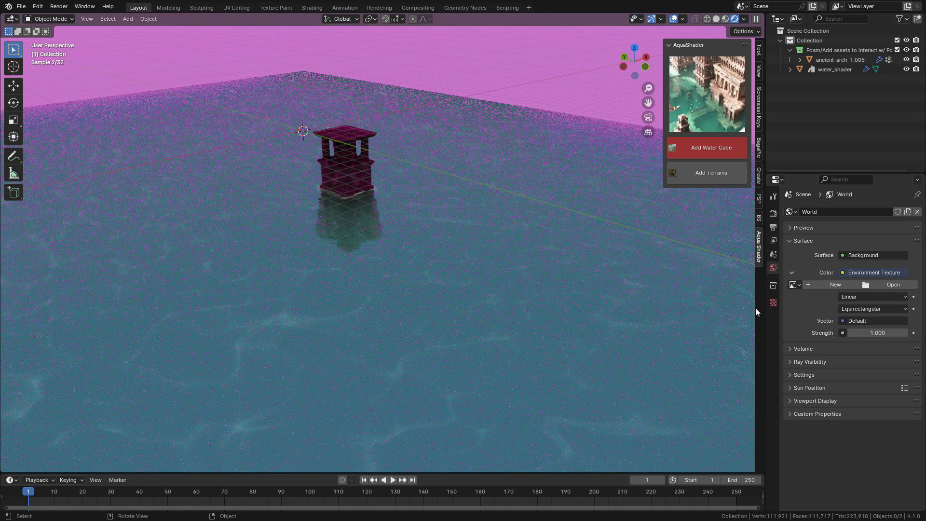
left_click(884, 285)
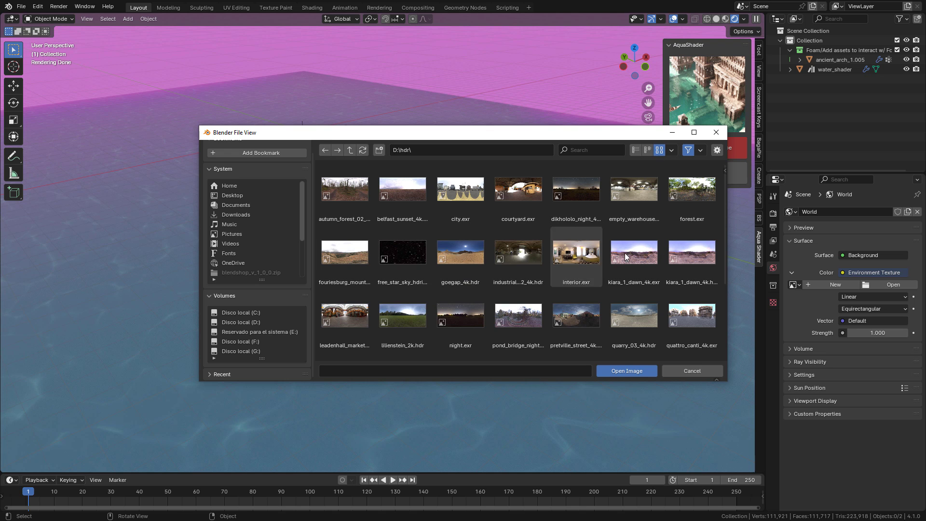
double_click(682, 195)
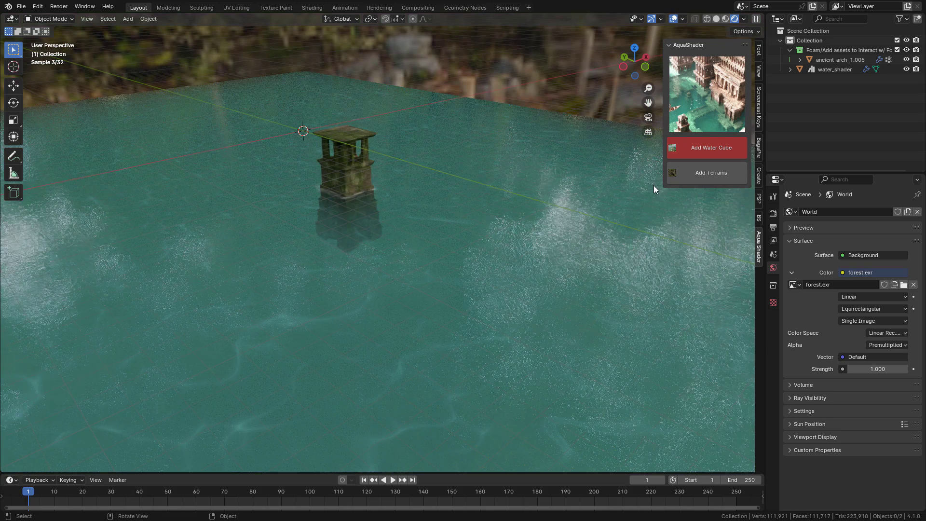
middle_click_drag(560, 190, 558, 190)
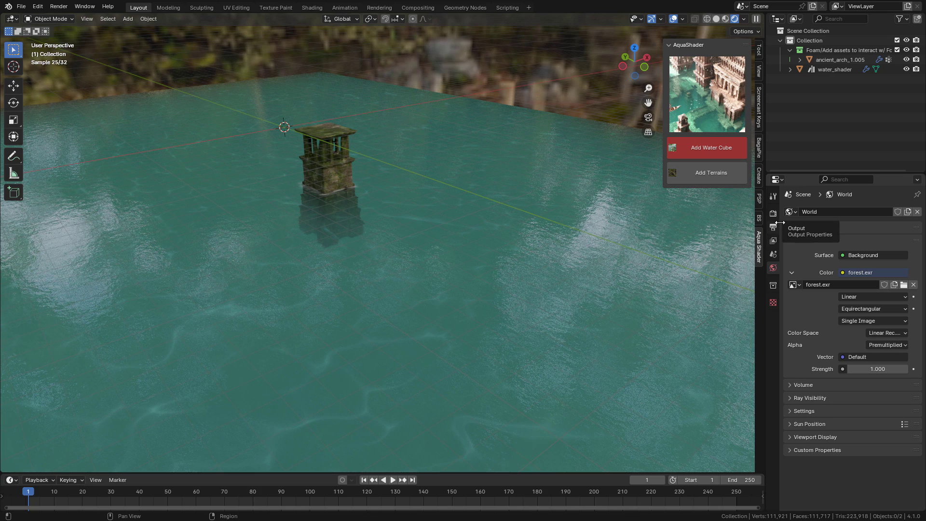
- Set the world background strength to 0.3
left_click(878, 370)
type("0.5")
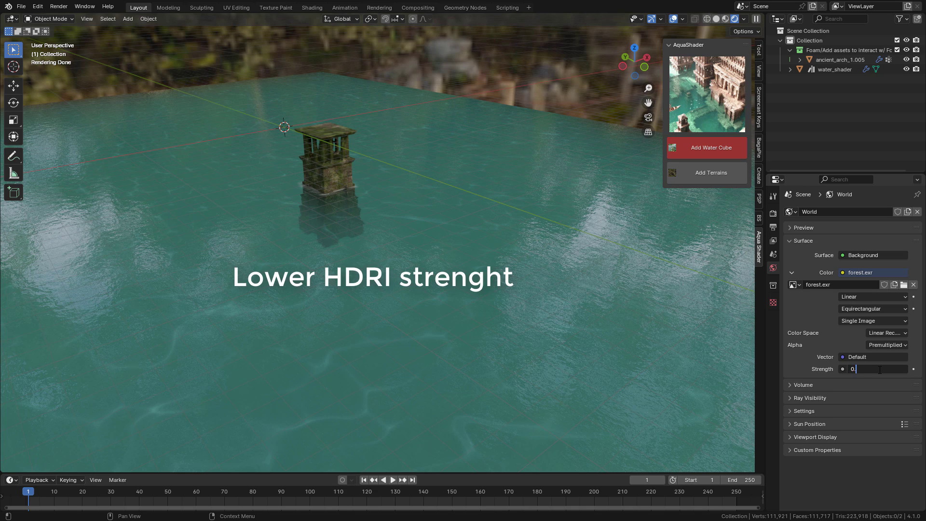
key("Return")
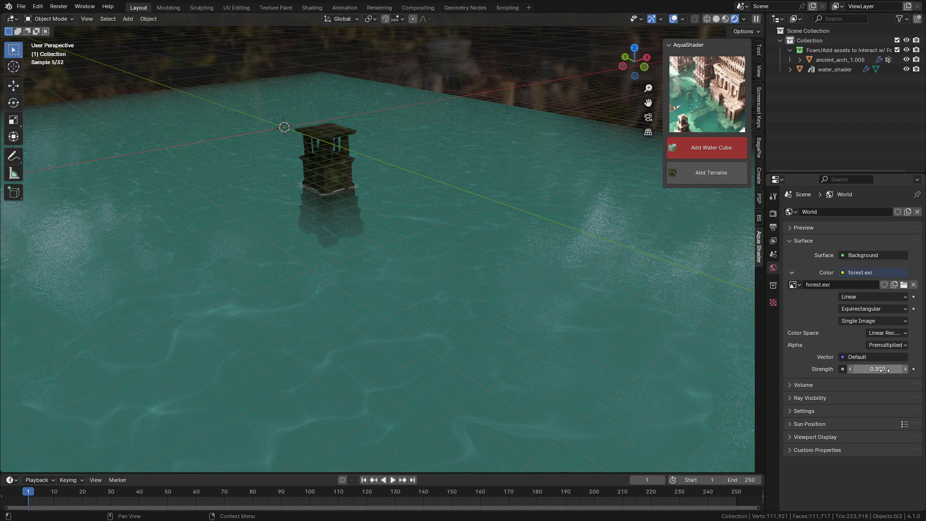
- Add a sun light to the scene
key("shift+a")
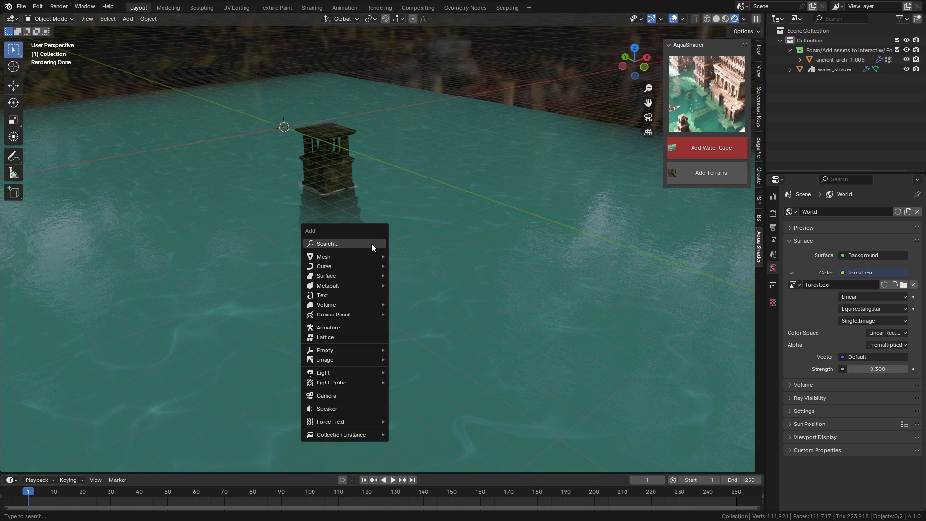
mouse_move(357, 373)
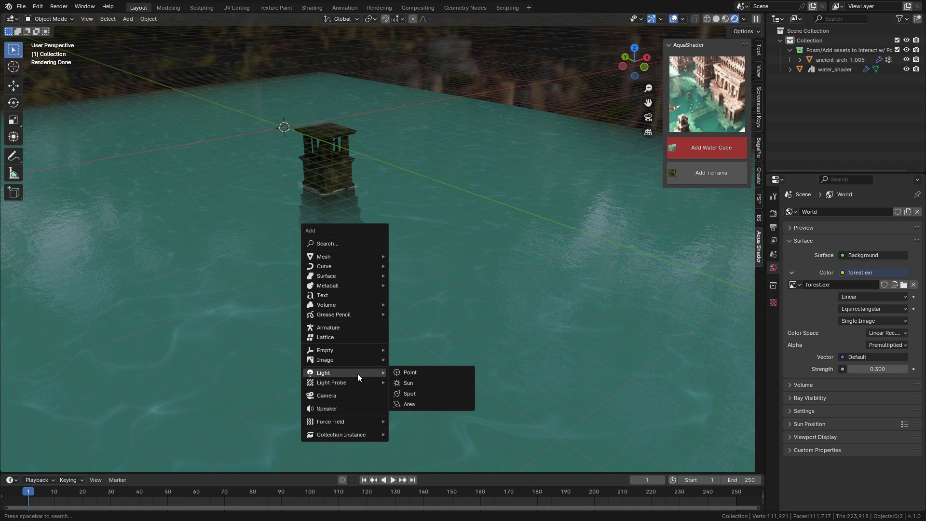
left_click(409, 382)
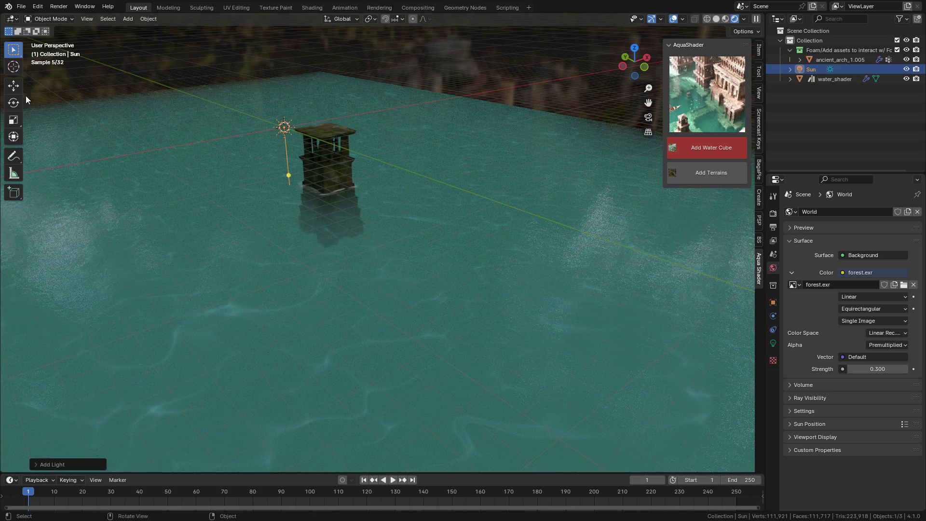
- Move the sun above the water, well to the side of the arch, and tilt its beam diagonally towards the arch side
left_click(14, 87)
left_click_drag(281, 99, 278, 67)
middle_click_drag(258, 111, 330, 169)
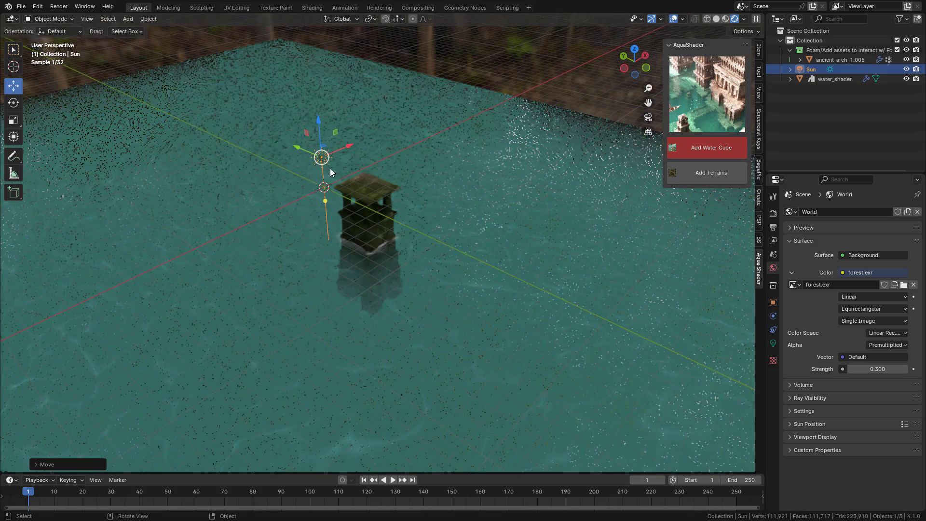
key("g")
left_click(568, 279)
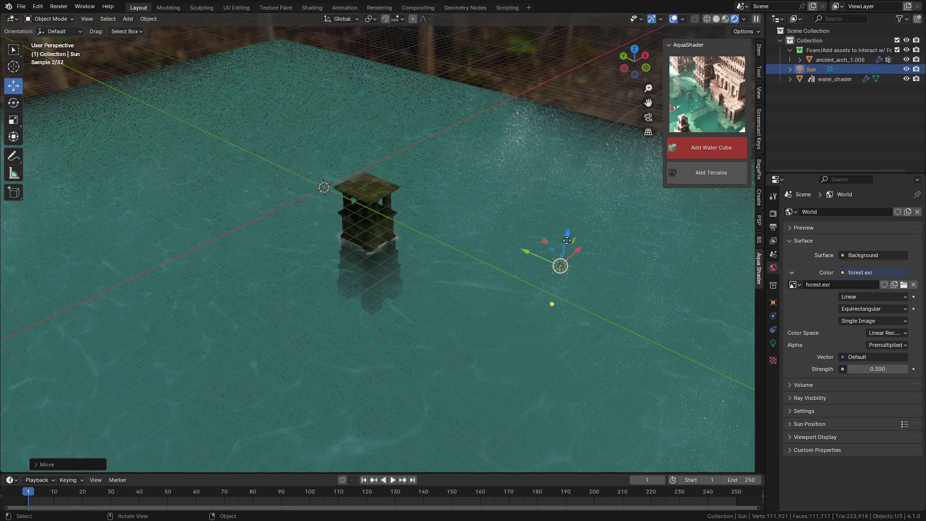
left_click_drag(565, 237, 580, 173)
left_click_drag(566, 239, 507, 268)
middle_click_drag(550, 247, 621, 256)
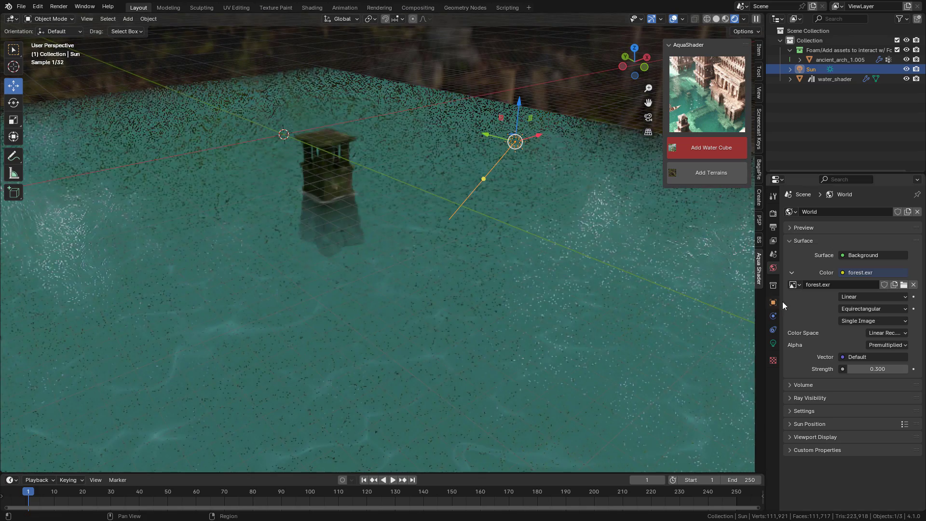
- Set the sun light's strength to 12 and tint its colour a very pale yellow
left_click(773, 343)
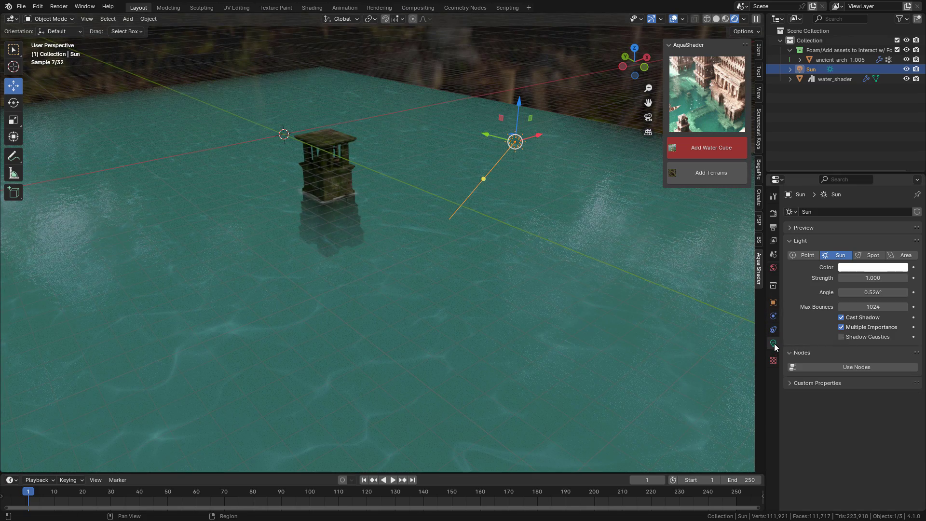
left_click(872, 277)
type("12")
key("Return")
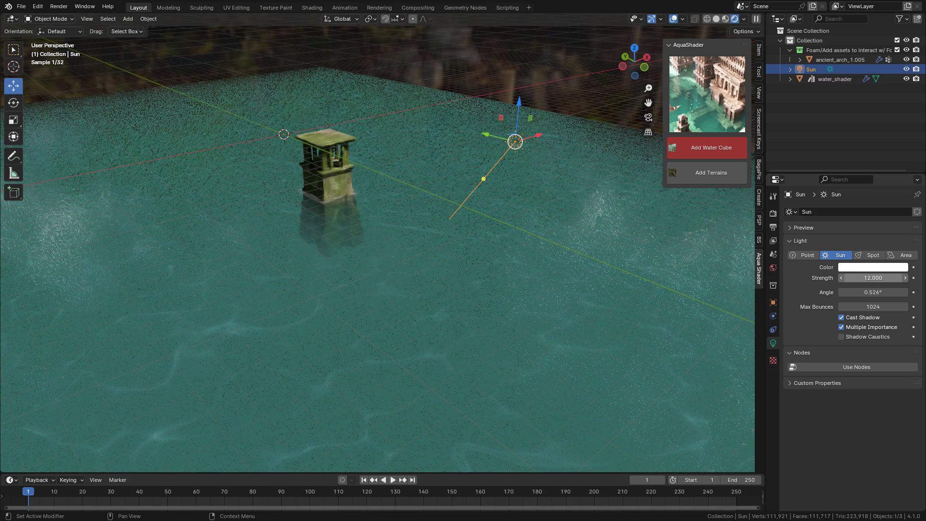
left_click(873, 267)
left_click(847, 168)
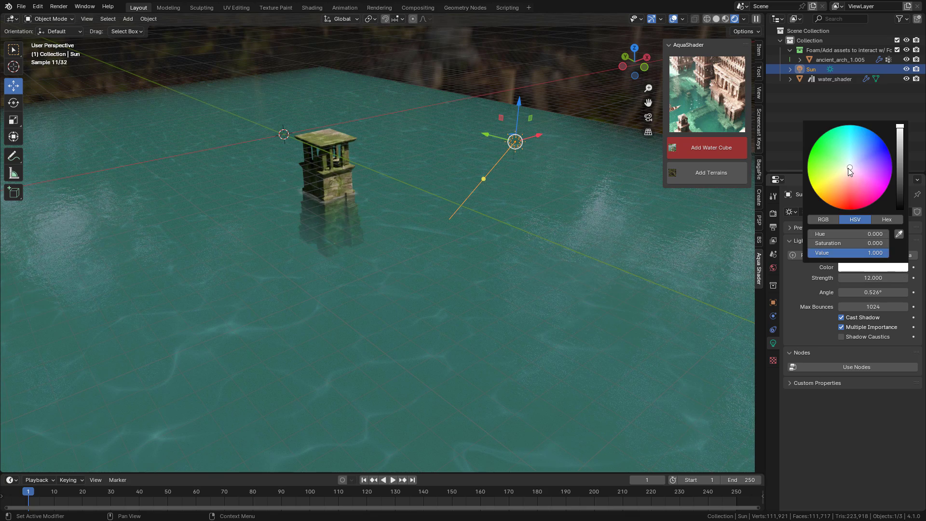
left_click(539, 181)
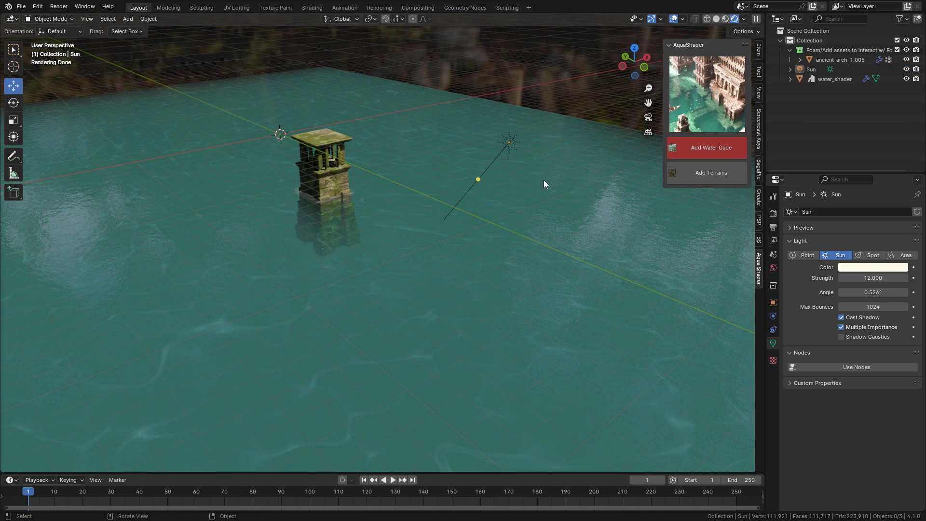
- Append the terrain_02 asset from the AquaShader terrain library, browsing it as thumbnails
left_click(708, 171)
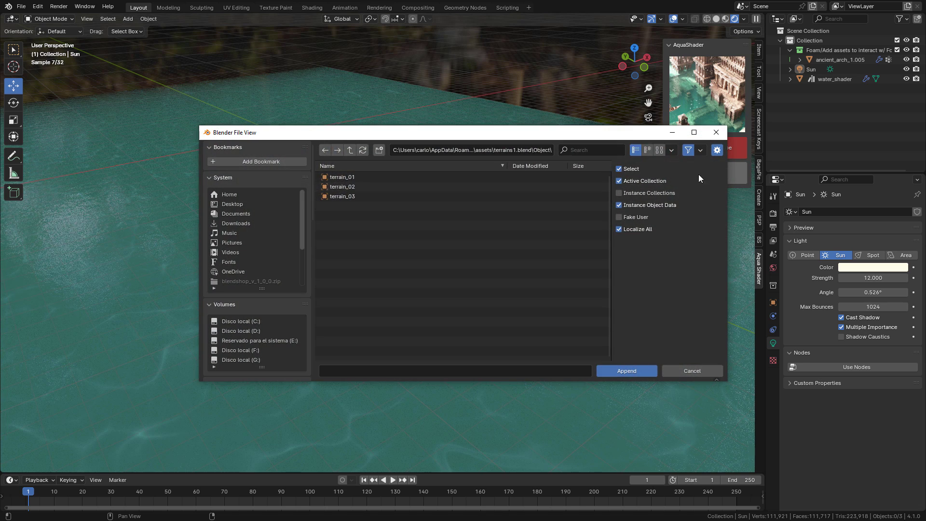
left_click(658, 151)
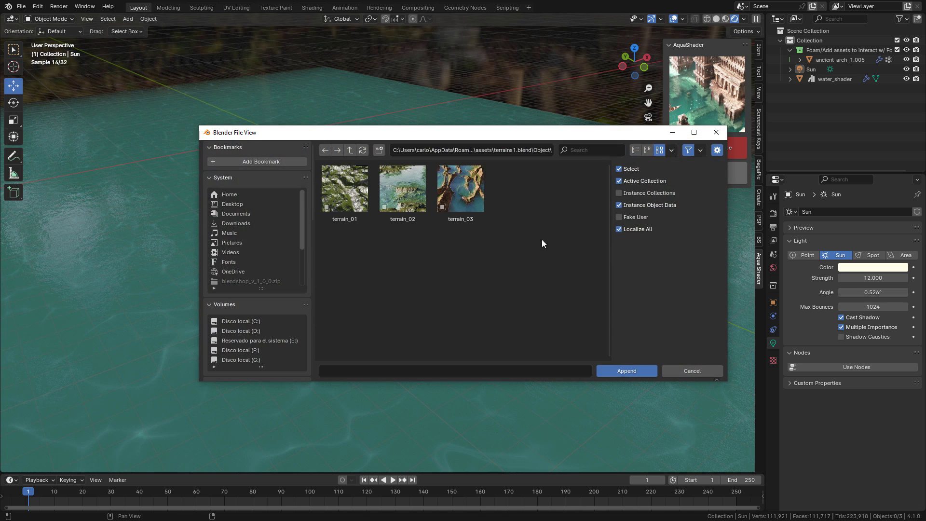
left_click(404, 188)
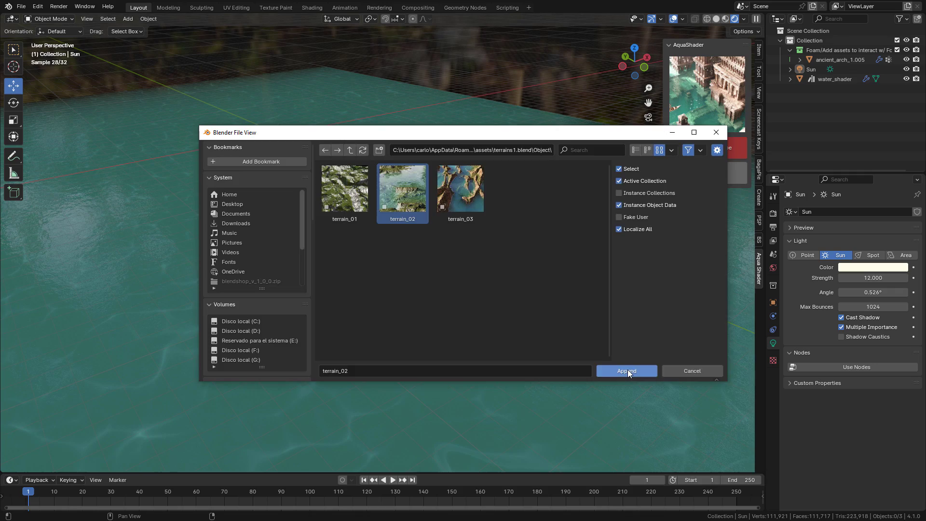
left_click(627, 370)
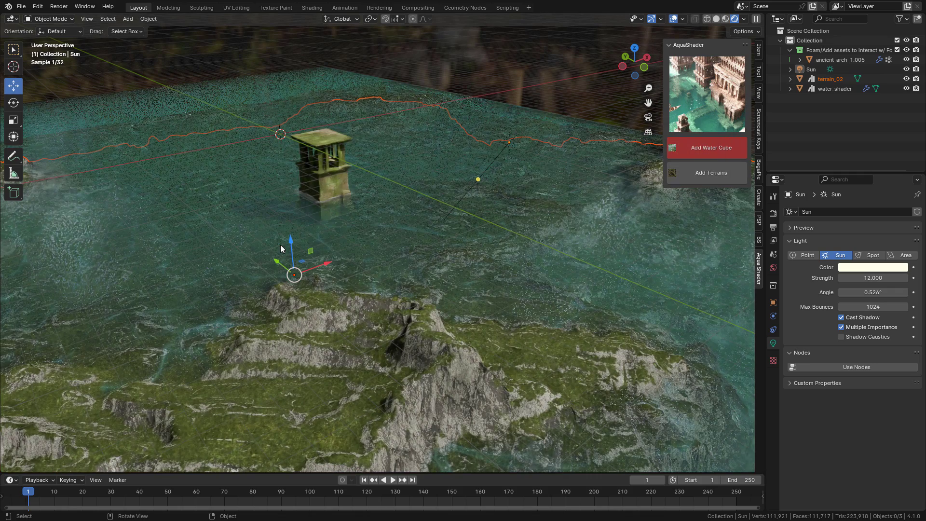
- Rotate the terrain about the global Z axis until rocky islands stand behind and beside the arch, and raise it slightly
type("r")
type("z")
type("90")
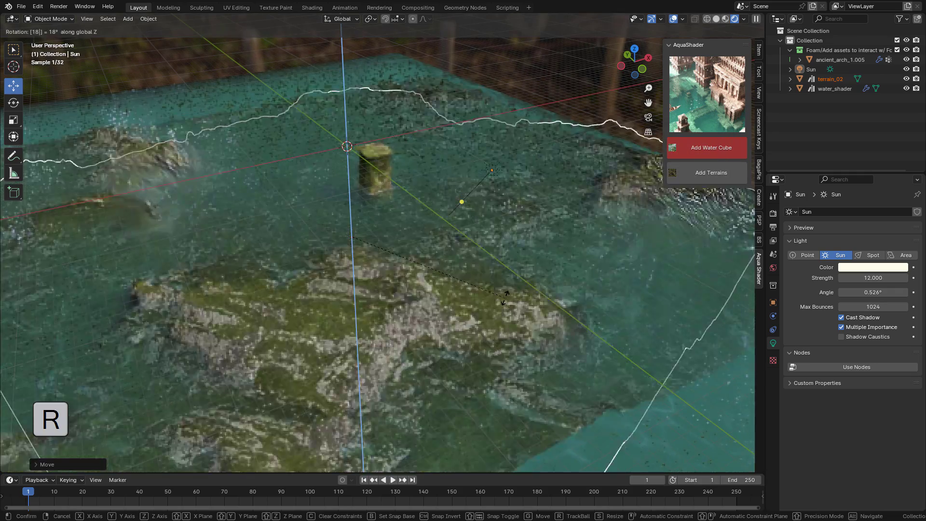
key("Return")
type("rz")
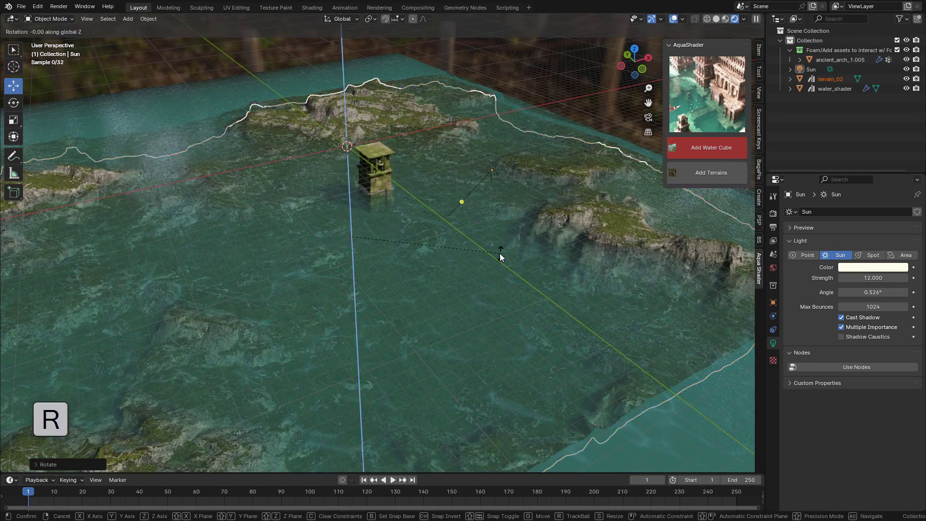
type("90")
key("Return")
key("r")
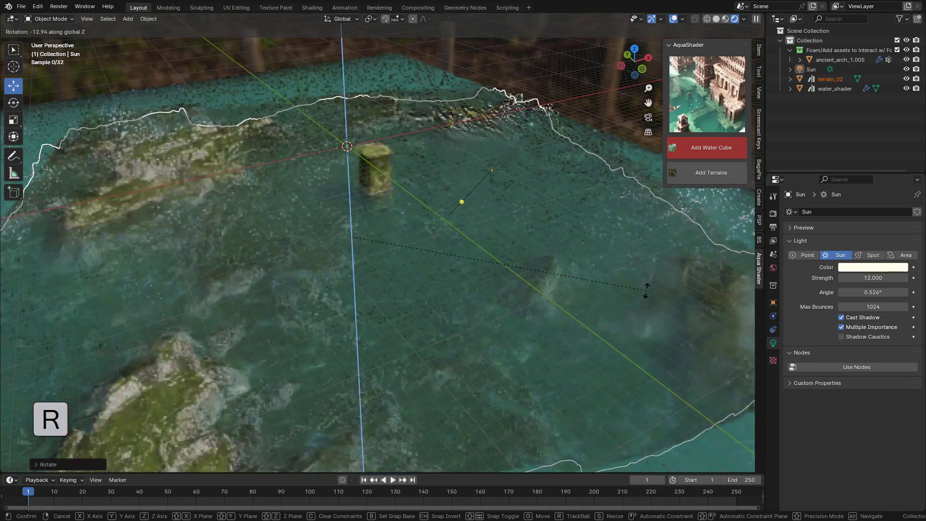
left_click(359, 425)
mouse_move(460, 301)
middle_mouse_down()
mouse_move(471, 306)
mouse_move(454, 289)
middle_mouse_up()
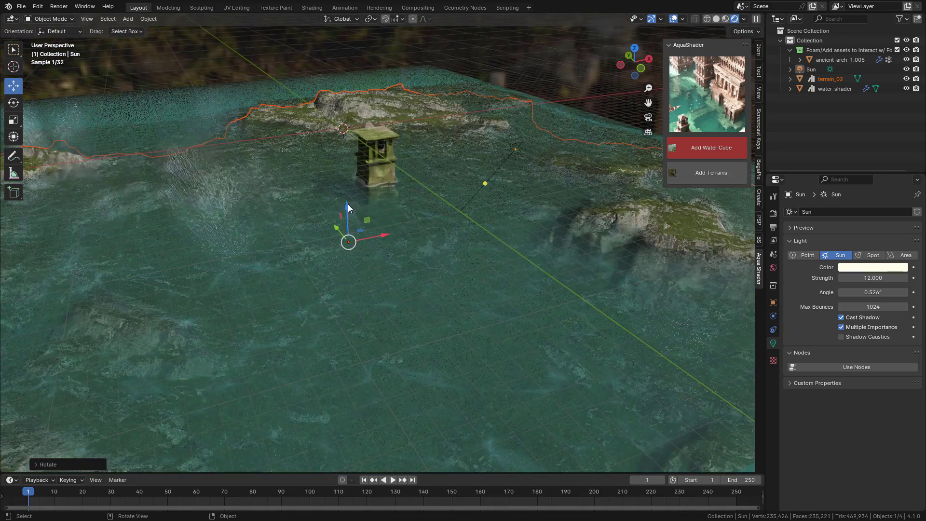
left_click_drag(348, 204, 349, 195)
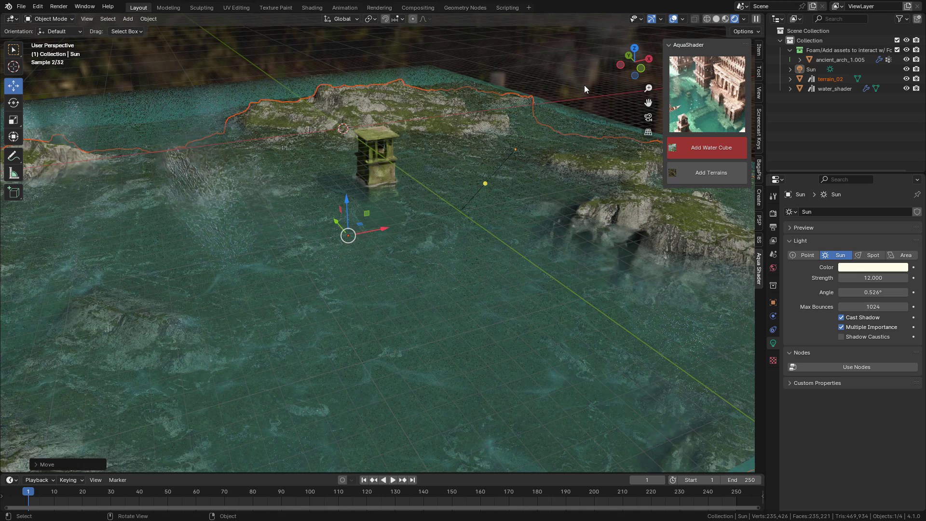
- Set the WaveScale of the water cube's material to 60
left_click(583, 85)
left_click(464, 164)
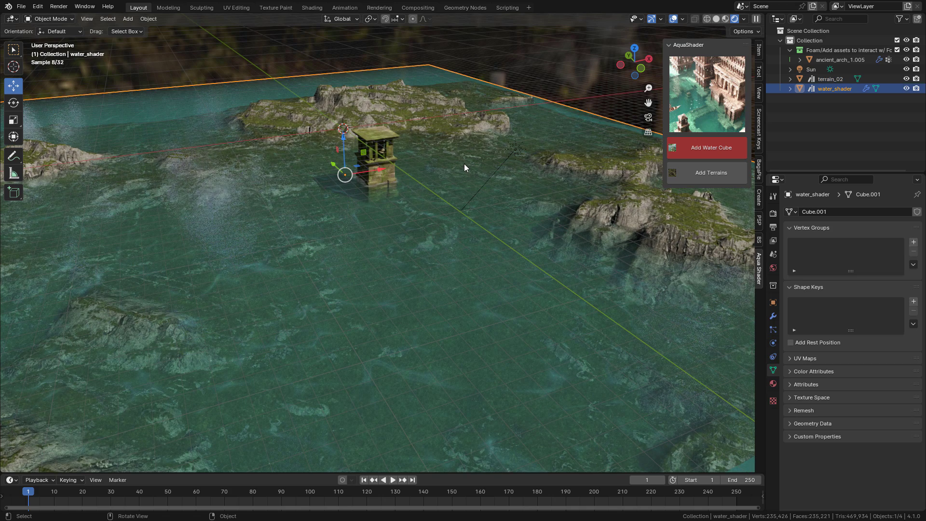
left_click(773, 385)
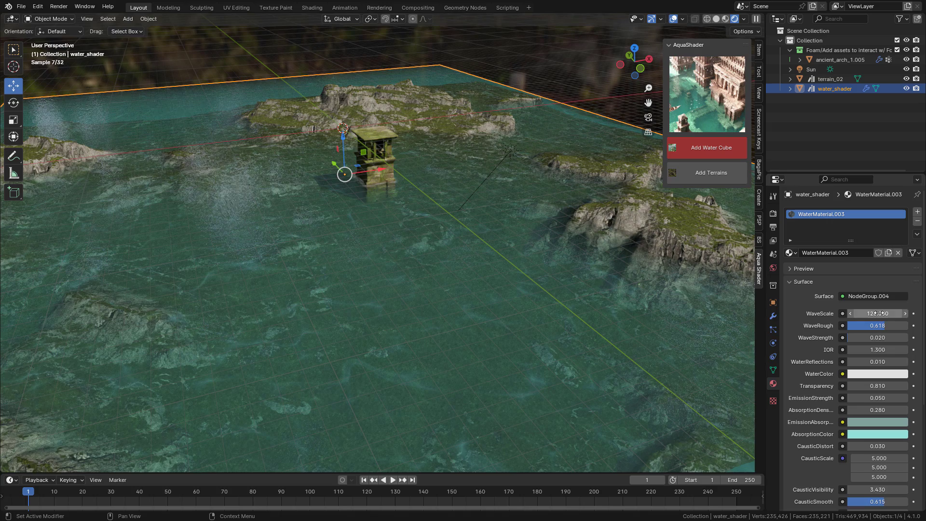
left_click(877, 313)
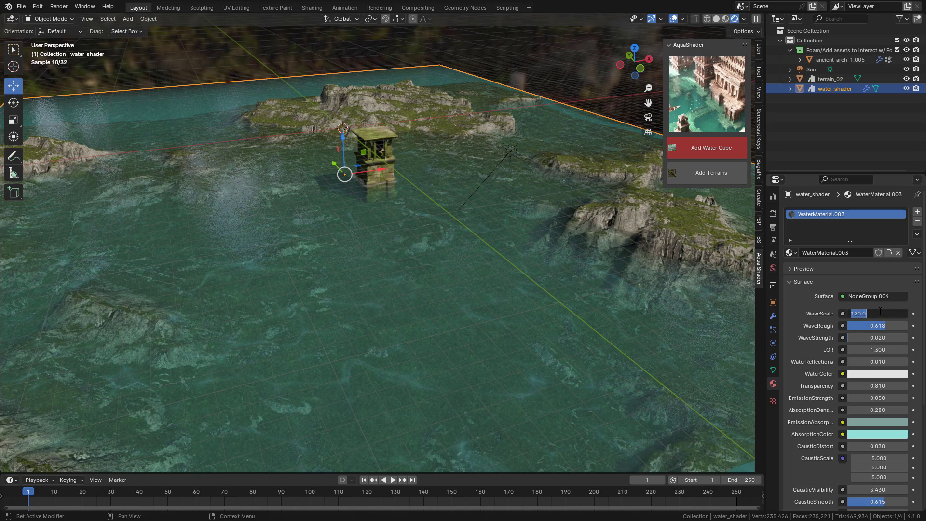
type("60")
key("Return")
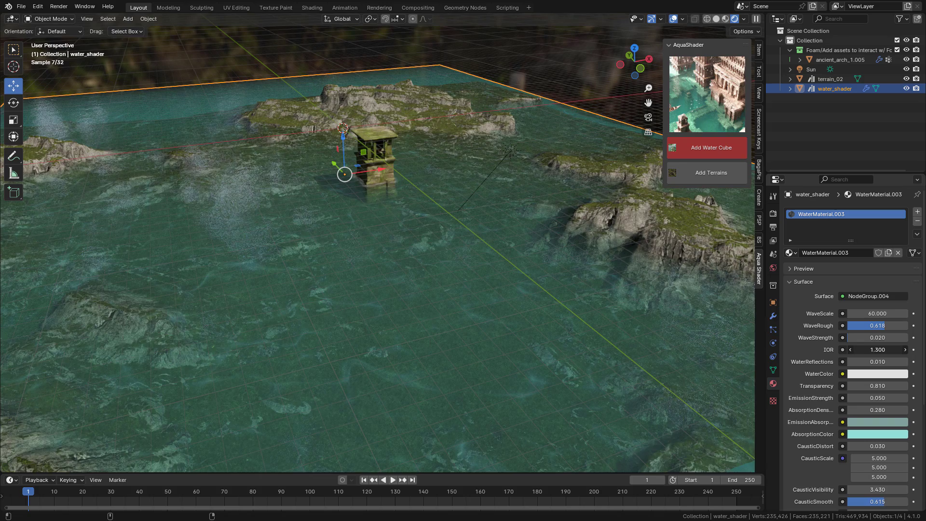
mouse_move(876, 349)
left_mouse_down()
mouse_move(900, 349)
mouse_move(857, 349)
mouse_move(894, 349)
mouse_move(878, 349)
left_mouse_up()
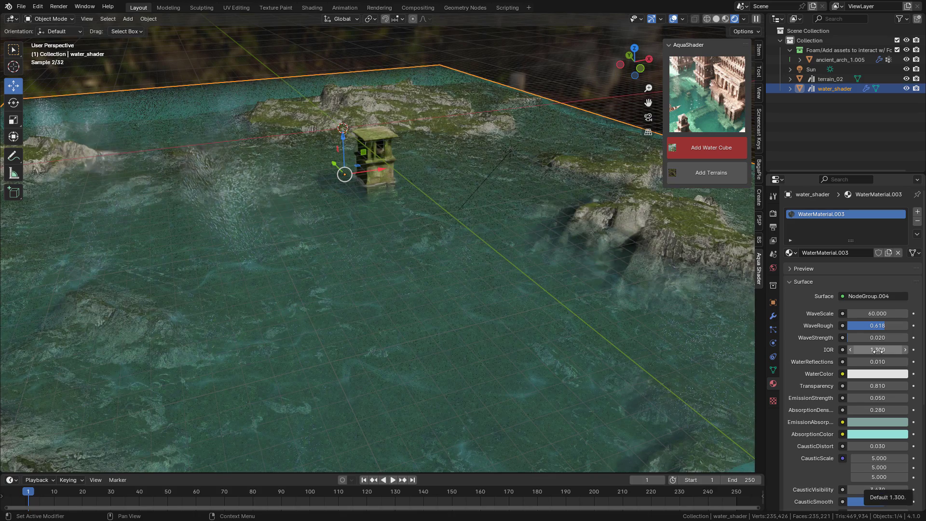
- Check the water colour and set the water material's Transparency to 0.45
left_click(872, 374)
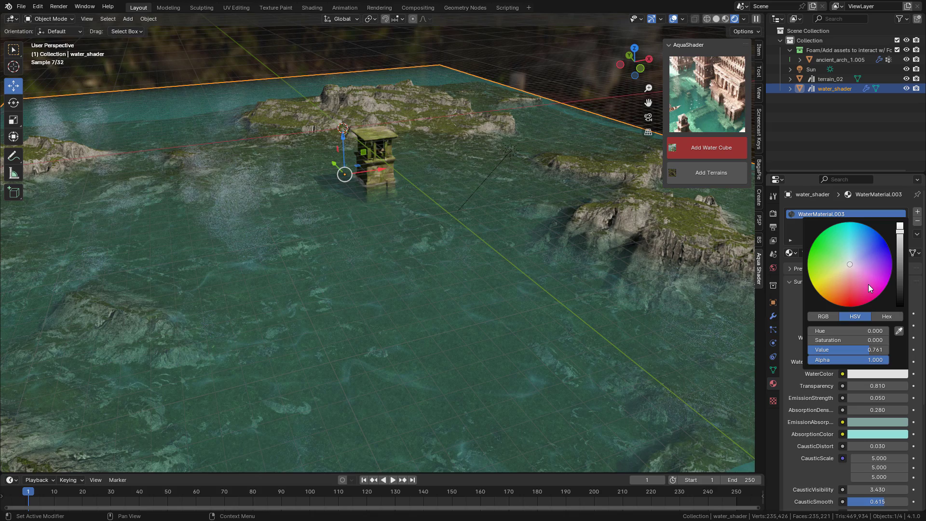
left_click_drag(849, 264, 849, 264)
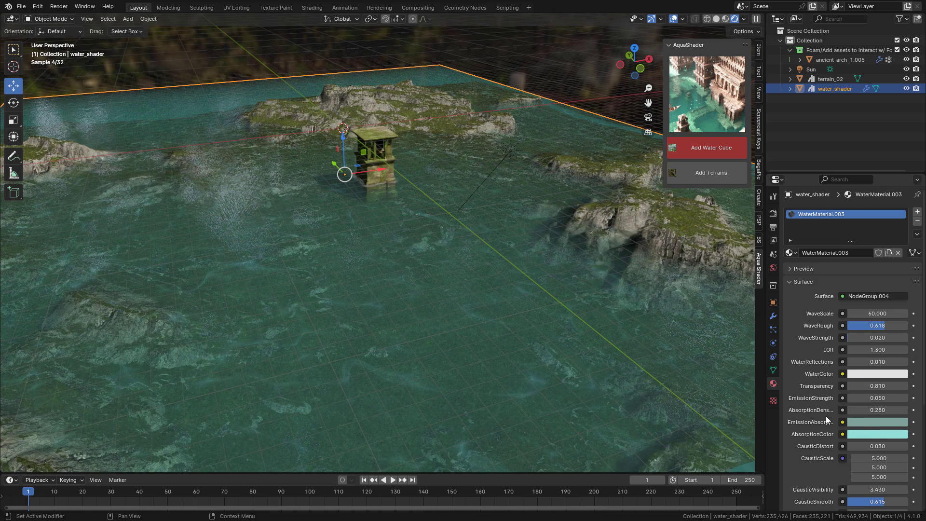
left_click(876, 386)
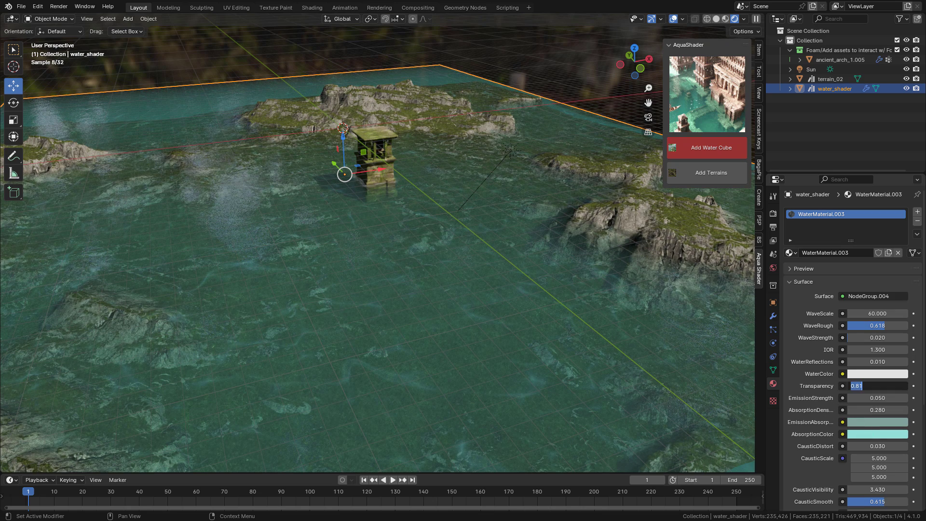
key("BackSpace")
type(".45")
key("Return")
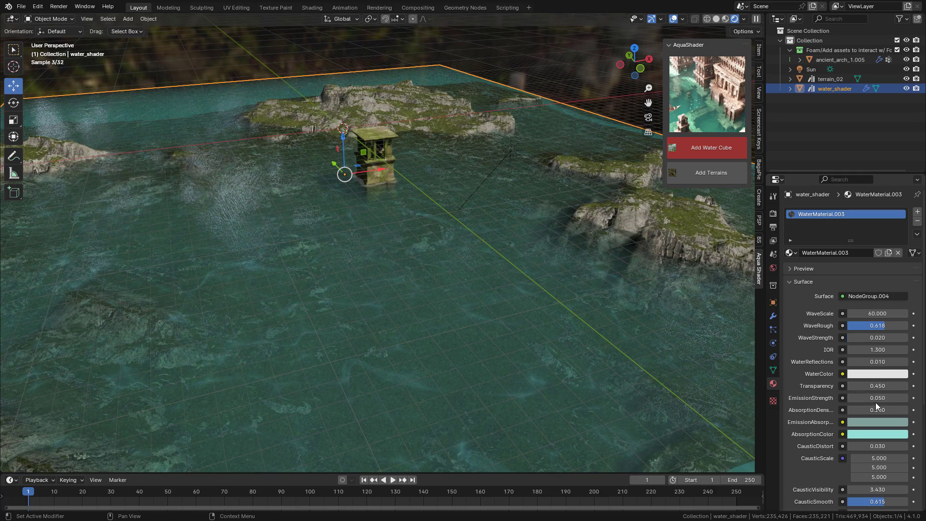
- Set the water material's absorption density to 0.36 and its Transparency to 0.41
left_click(873, 411)
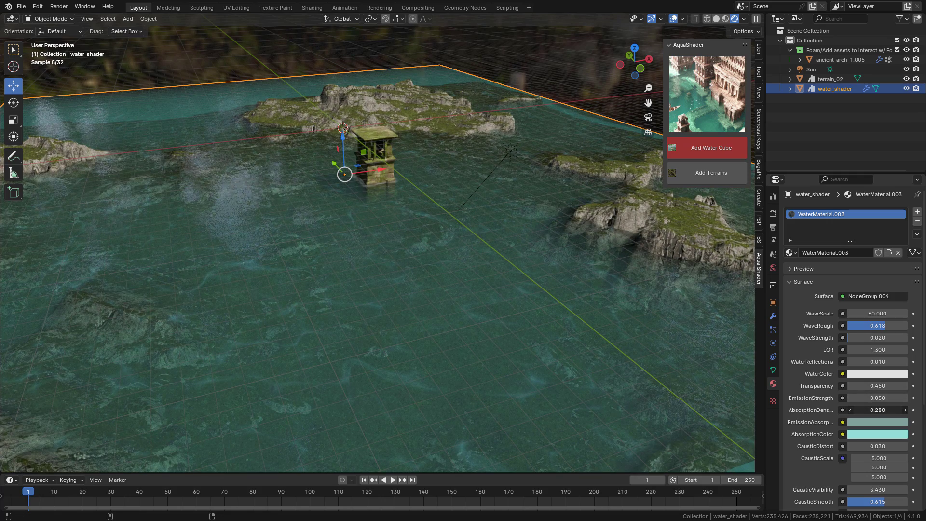
mouse_move(874, 410)
left_mouse_down()
mouse_move(891, 410)
mouse_move(877, 385)
mouse_move(871, 397)
left_mouse_up()
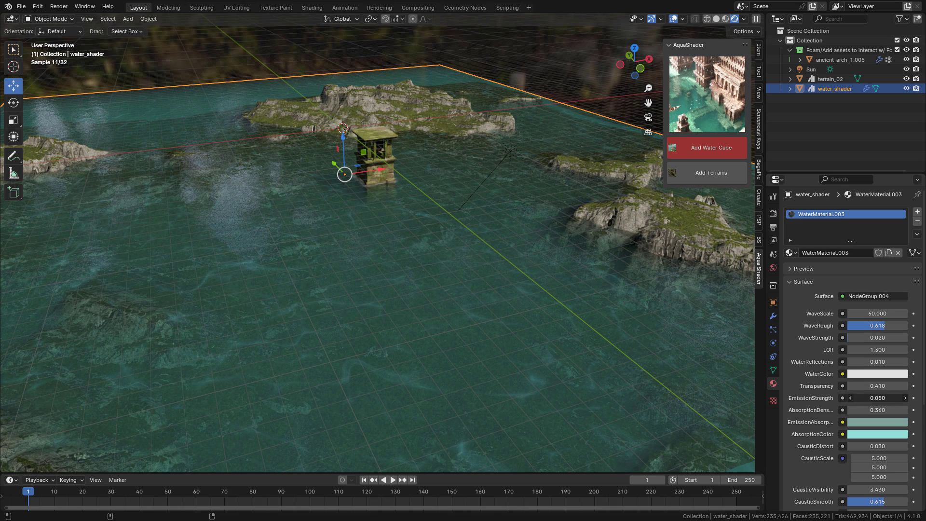
- Set the water material's EmissionStrength to 0.09 and its CausticVisibility to 5
left_click_drag(878, 397, 887, 397)
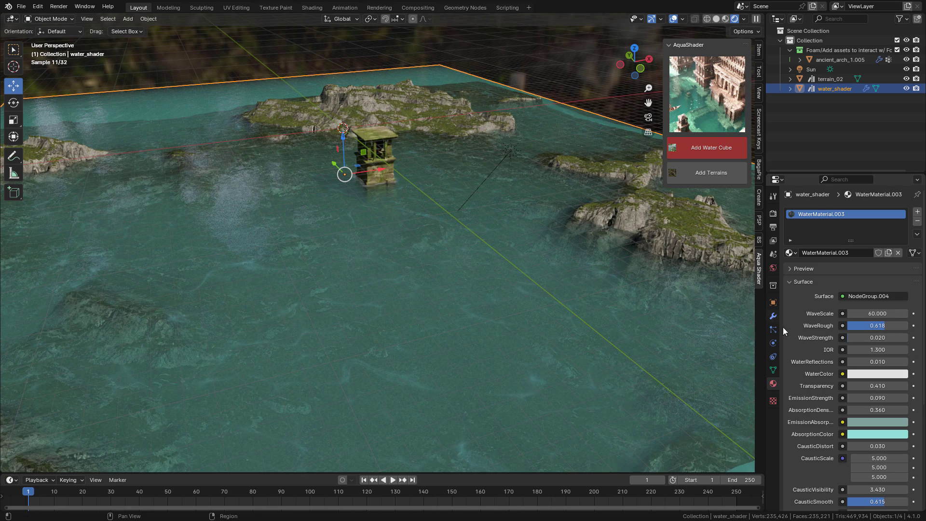
scroll(859, 443, "down", 1)
double_click(888, 431)
type("5")
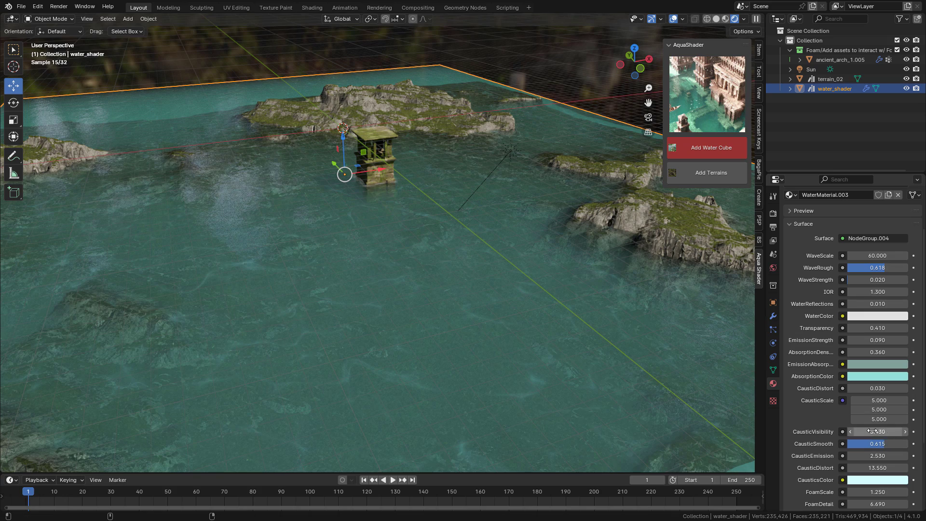
key("Return")
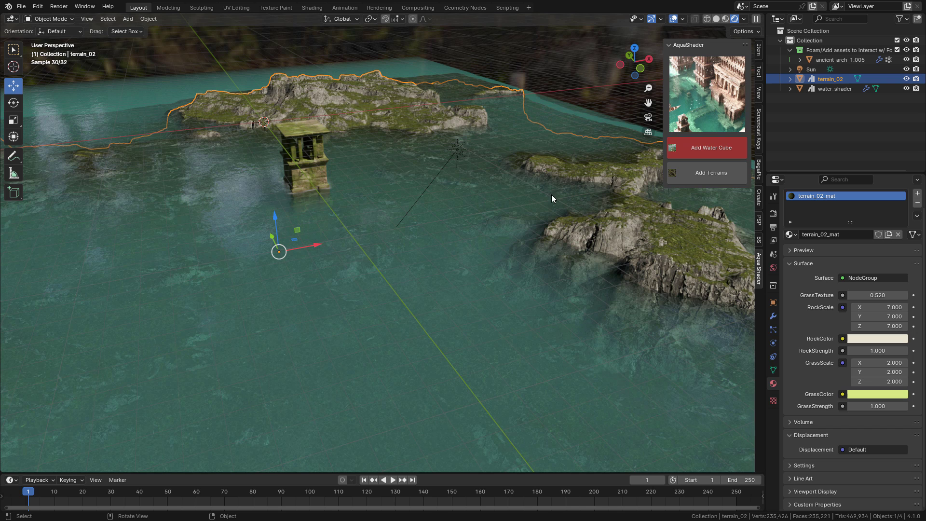
- Move terrain_02 into the "Foam/Add assets to interact w/ Foam" collection
key("m")
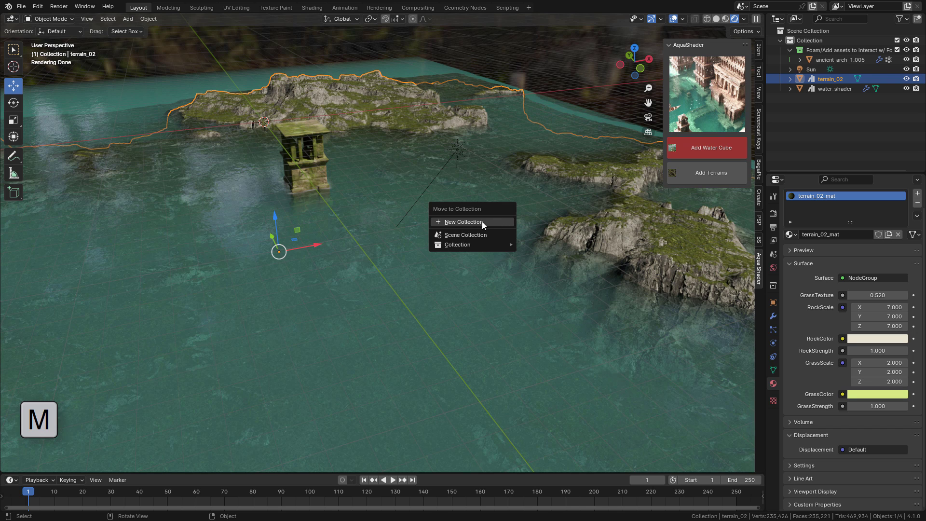
mouse_move(475, 245)
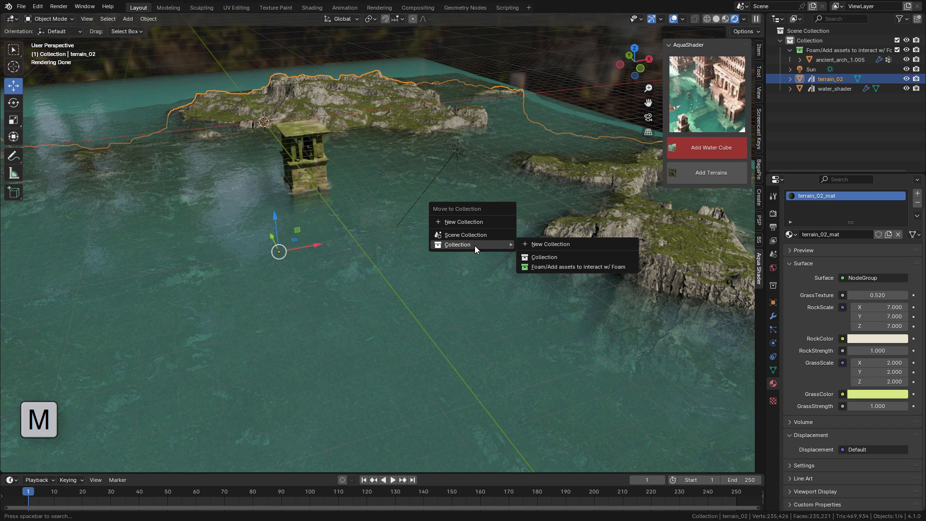
left_click(555, 267)
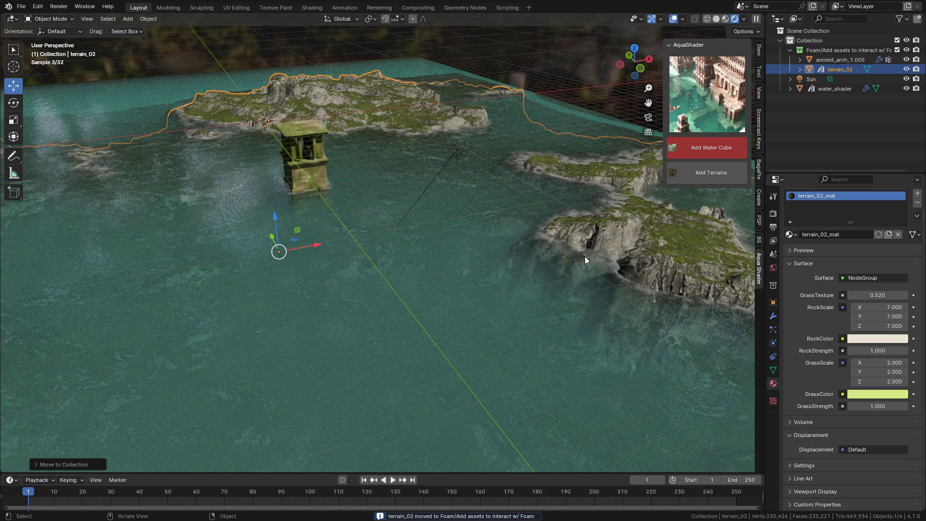
- Test 0 and higher To Min values on the water's Geometry Nodes foam modifier and keep it at 1.2
left_click(564, 103)
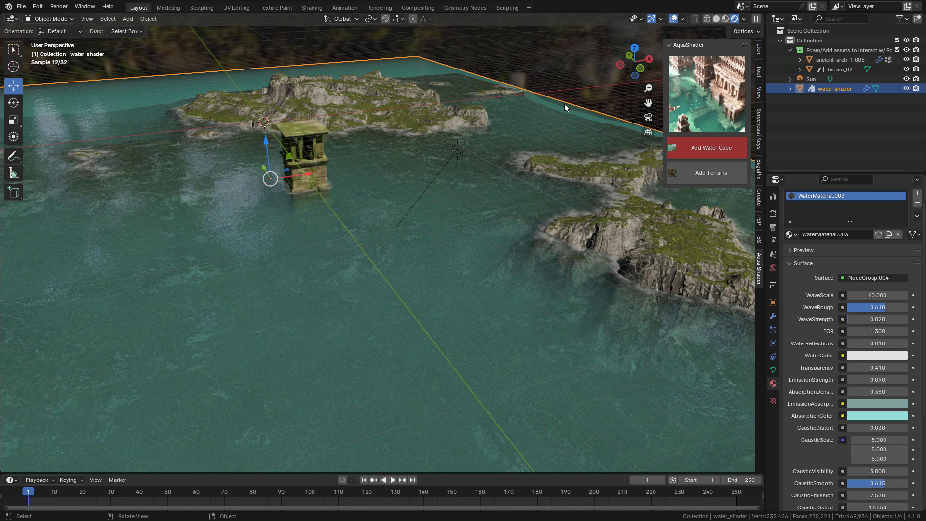
left_click(773, 317)
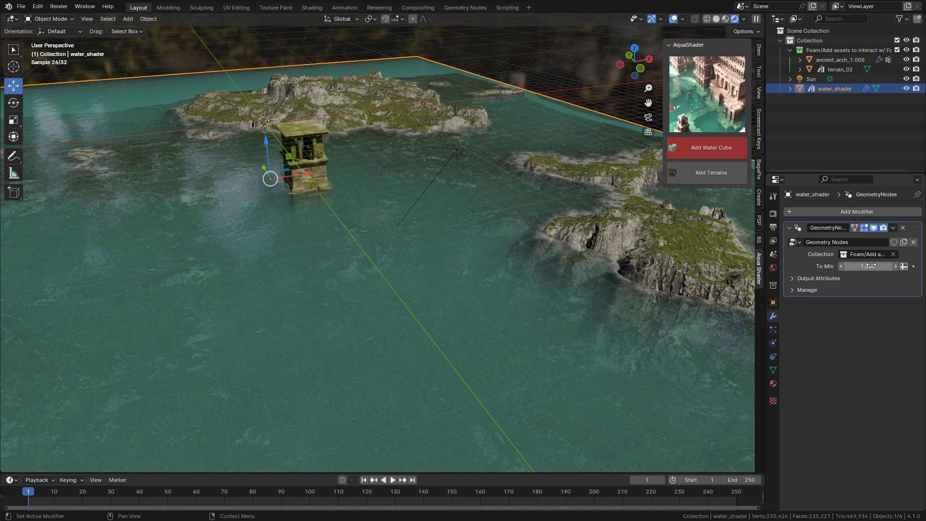
left_click_drag(870, 265, 740, 266)
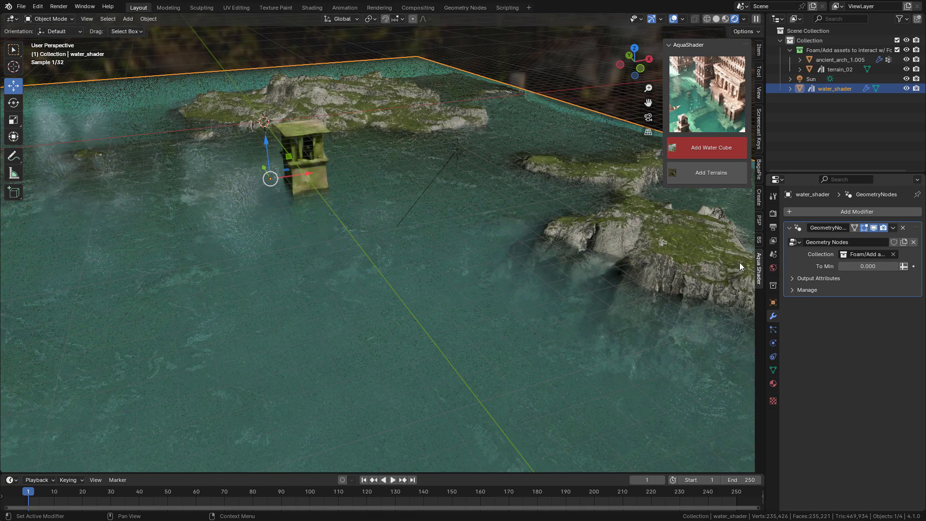
left_click(868, 266)
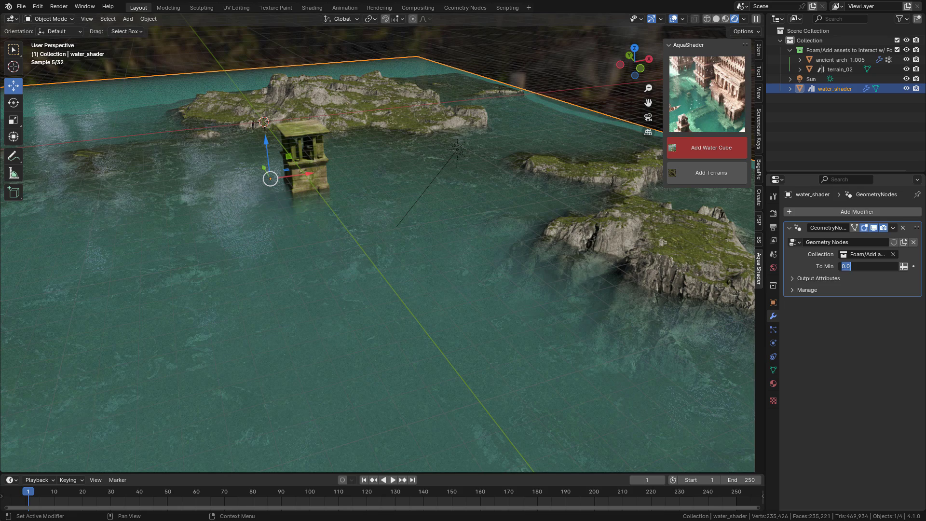
type("1.2")
key("Return")
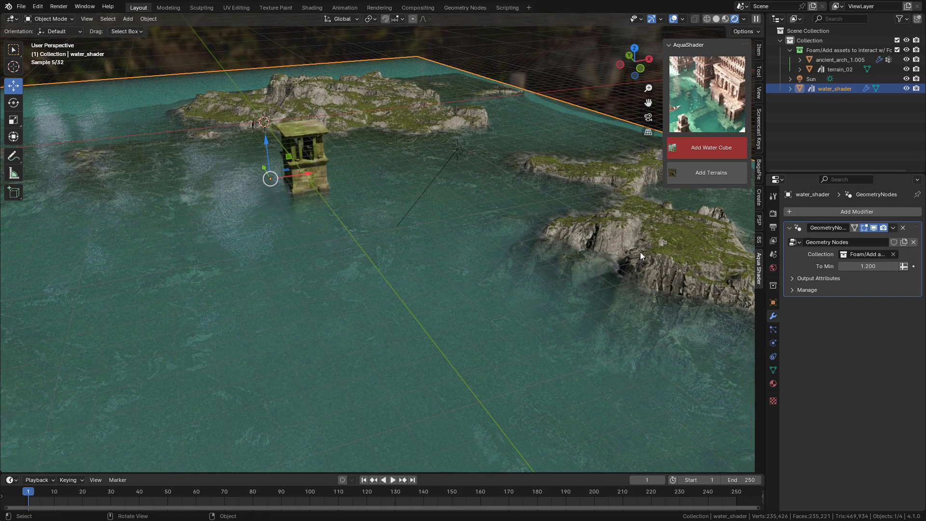
left_click_drag(863, 266, 901, 266)
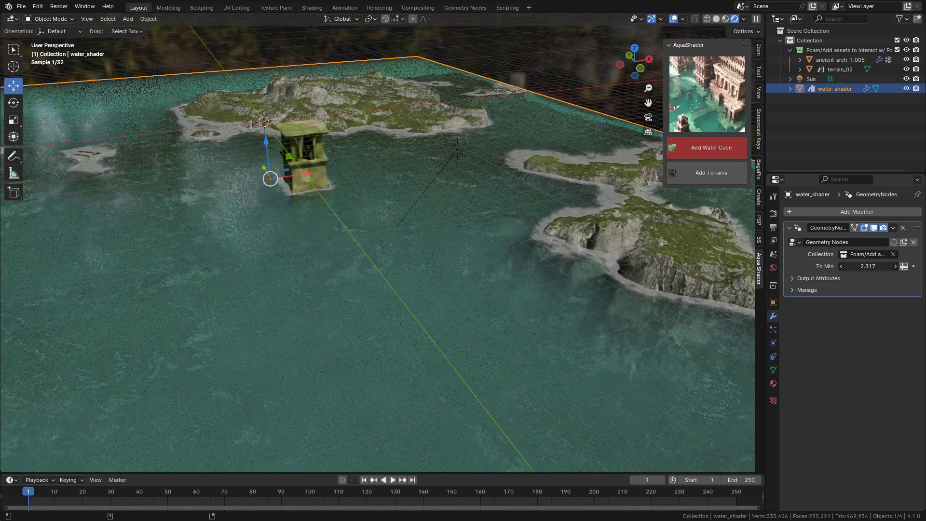
right_click(863, 266)
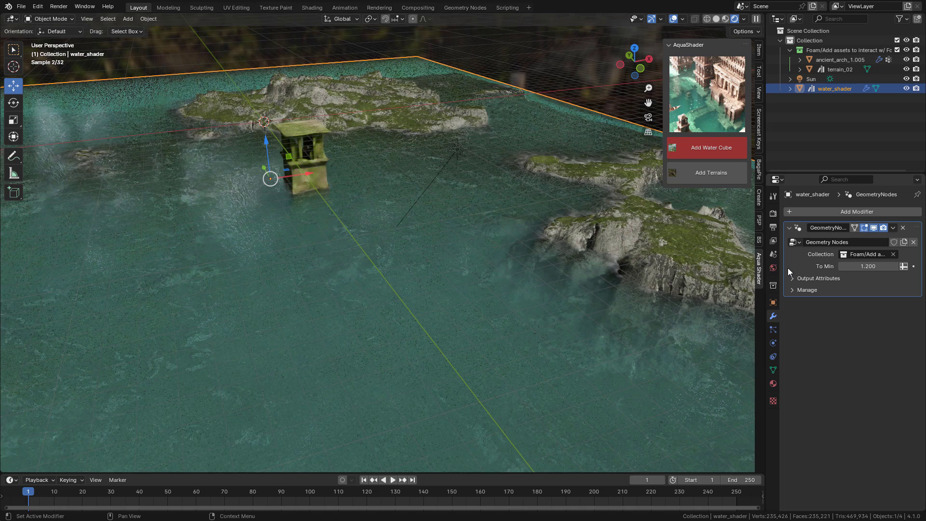
- Set the water material's FoamScale to 3.49
left_click(773, 383)
scroll(863, 393, "down", 8)
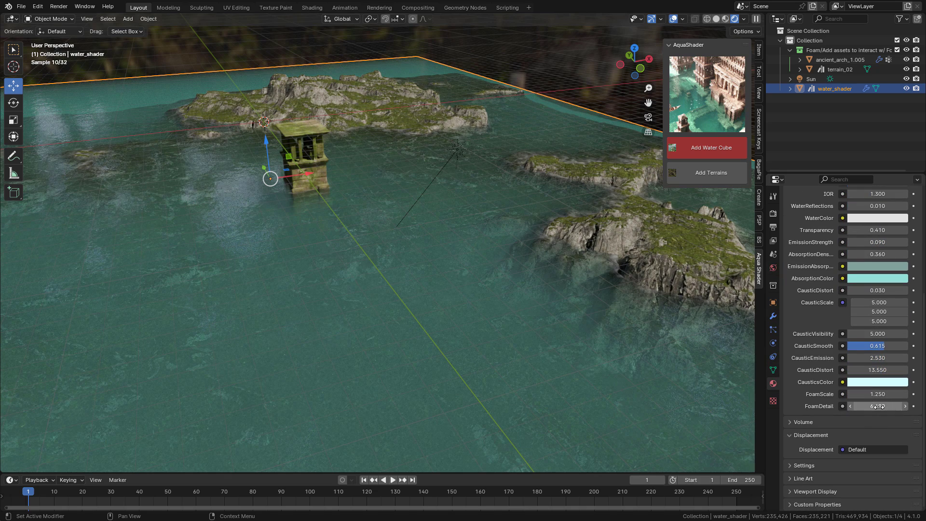
left_click_drag(875, 394, 903, 393)
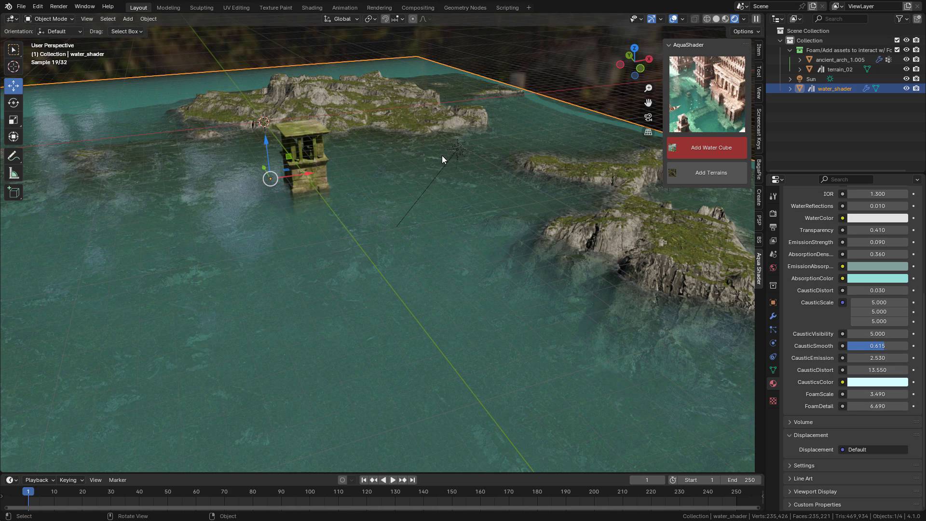
- Set the RockScale of the terrain's material to 10 on all axes
left_click(400, 108)
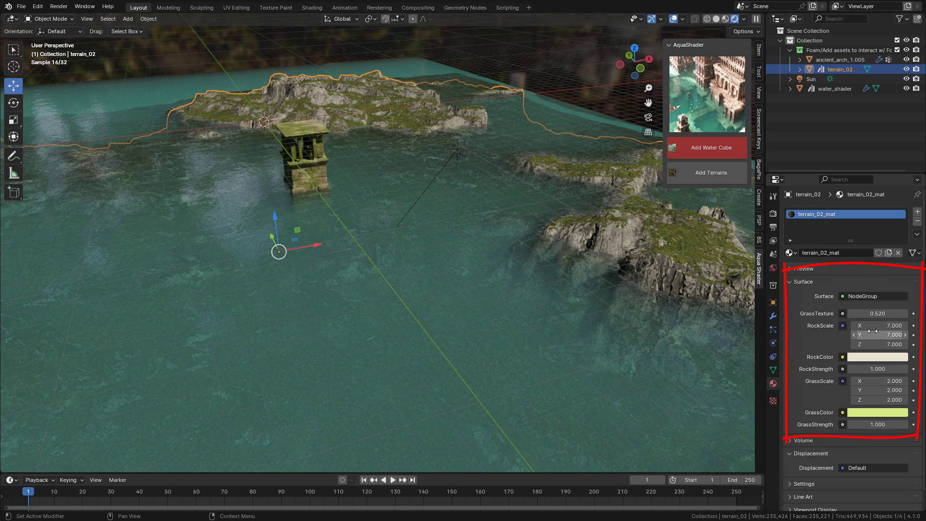
mouse_move(877, 314)
left_mouse_down()
mouse_move(895, 314)
mouse_move(878, 314)
mouse_move(878, 344)
left_mouse_up()
type("10")
key("Return")
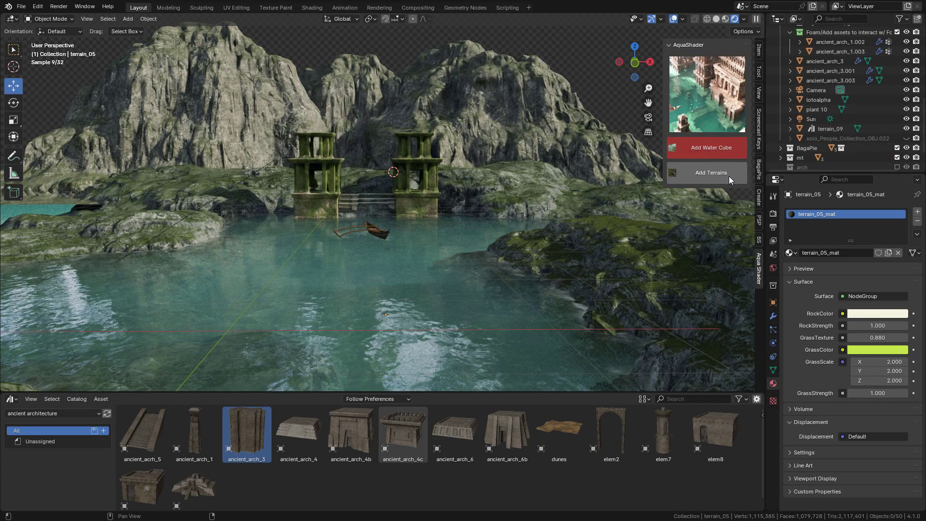
- Look through the available terrain assets and close the library without appending one
left_click(729, 176)
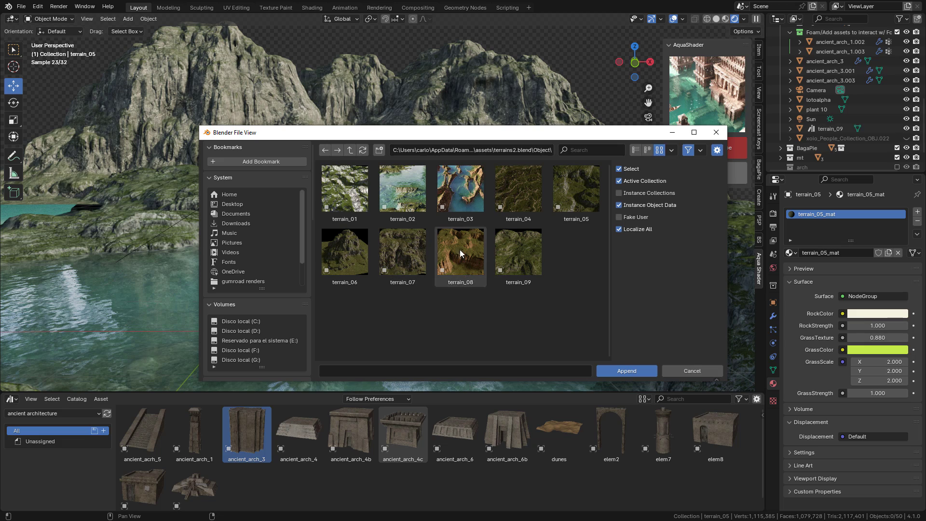
left_click(715, 132)
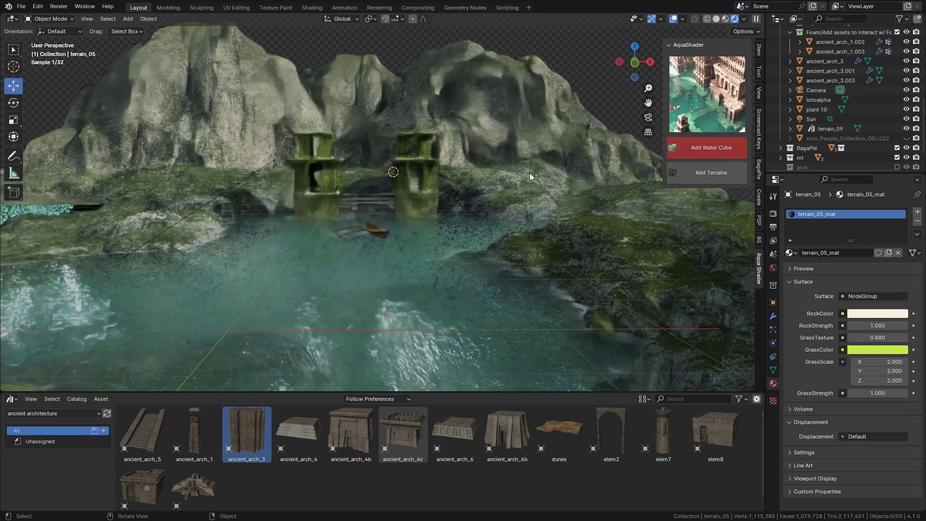